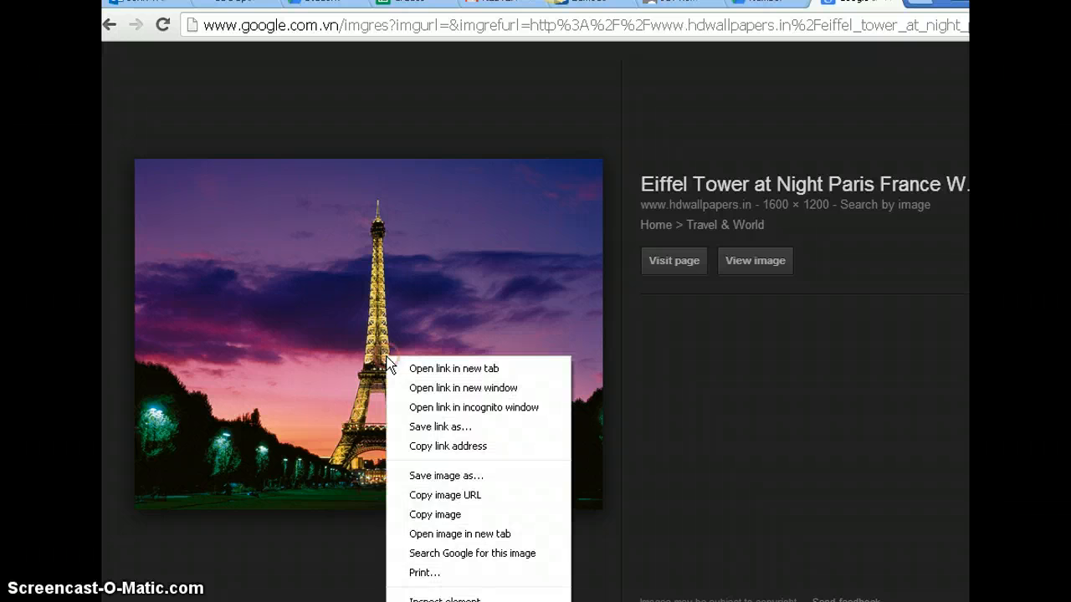
# Copy the Eiffel Tower image from the browser, switch to Photoshop and create a 1600 x 1200 pixel document with the Clipboard preset
pyautogui.click(465, 513)
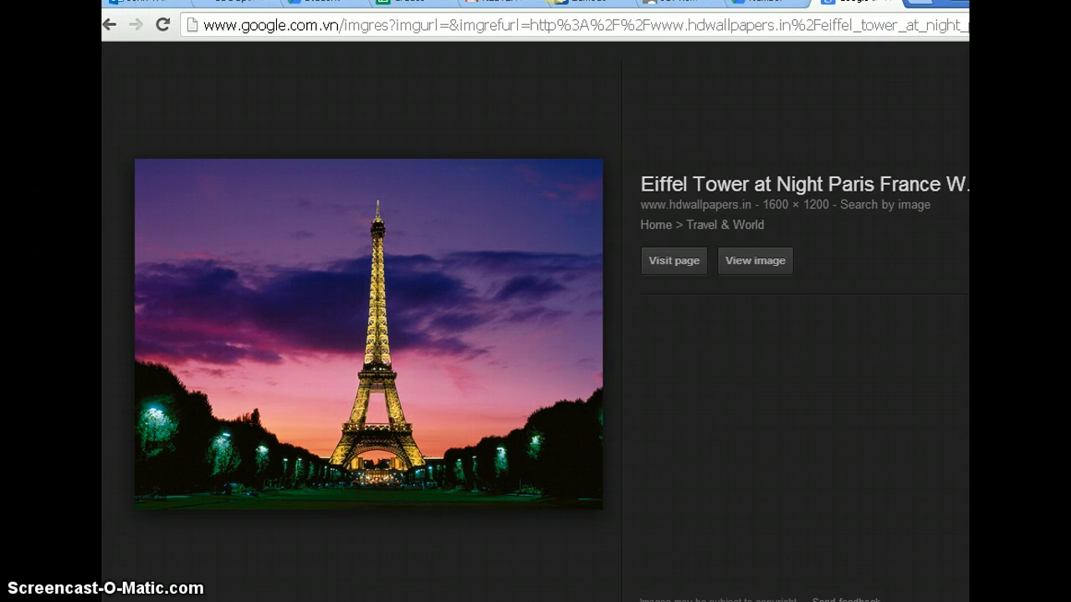
pyautogui.hotkey('alt', 'Tab')
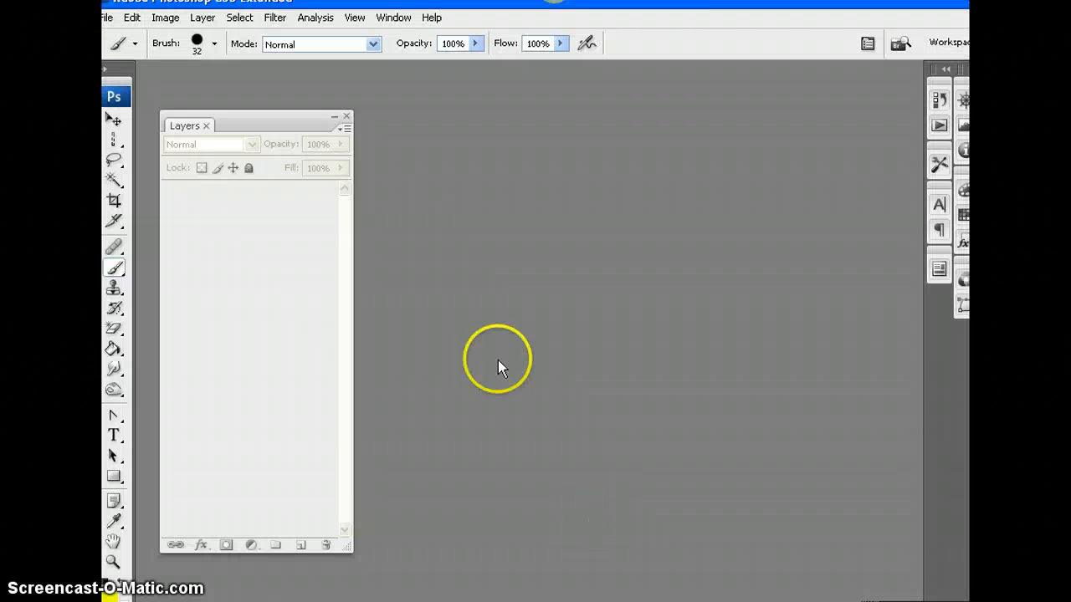
pyautogui.click(107, 18)
pyautogui.click(113, 38)
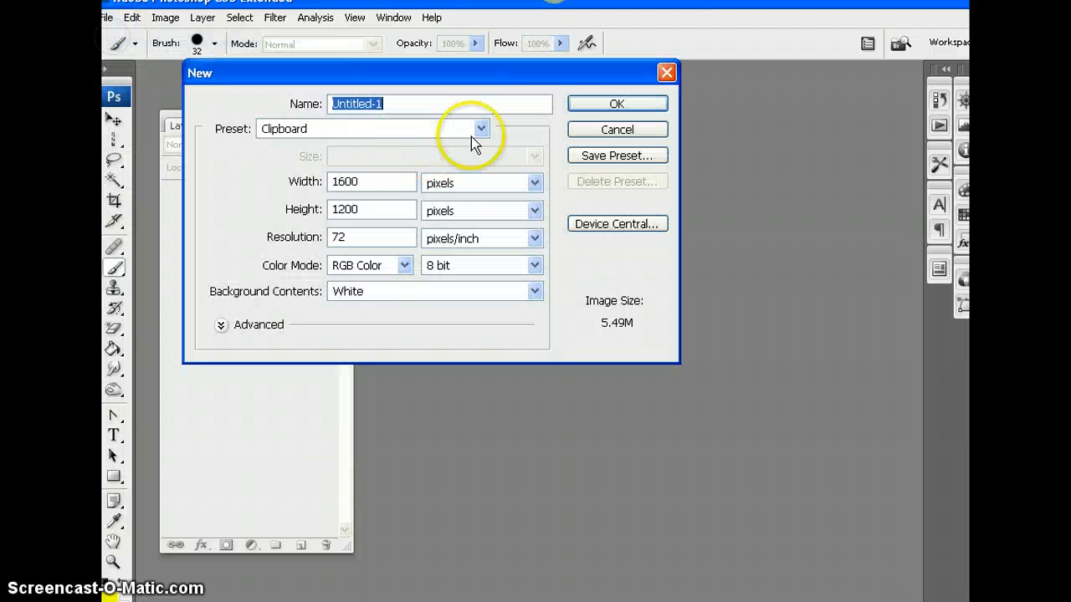
pyautogui.click(611, 103)
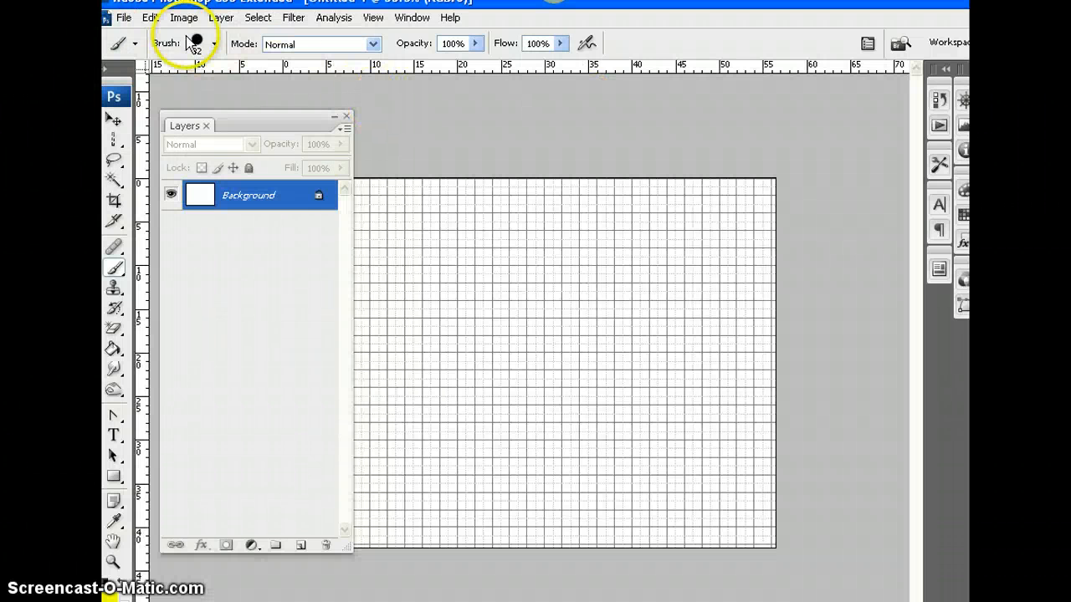
# Paste the Eiffel Tower image into the new document and hide the grid
pyautogui.click(150, 18)
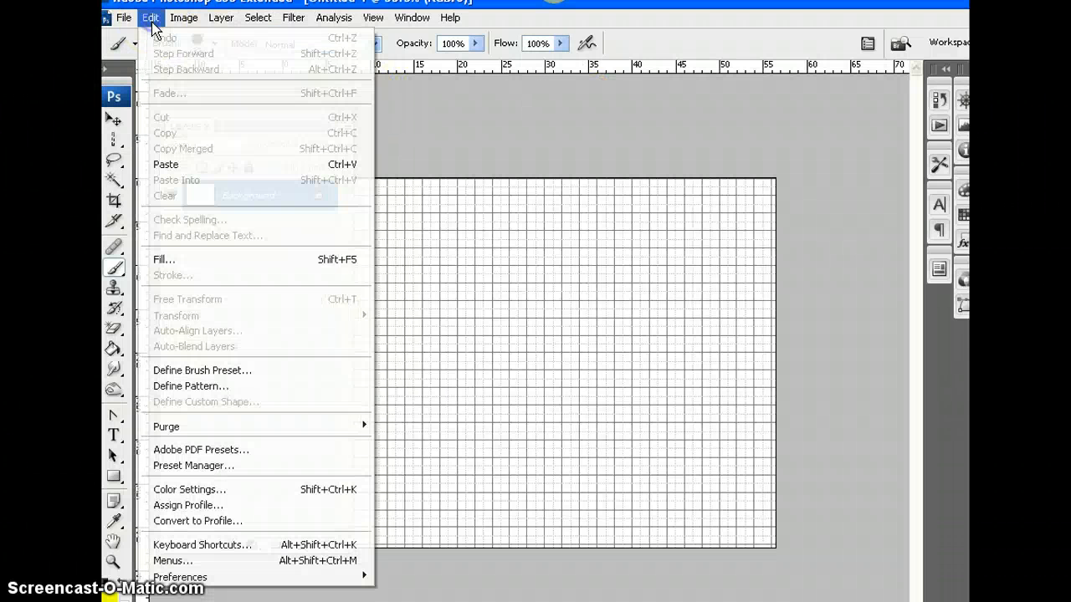
pyautogui.click(171, 164)
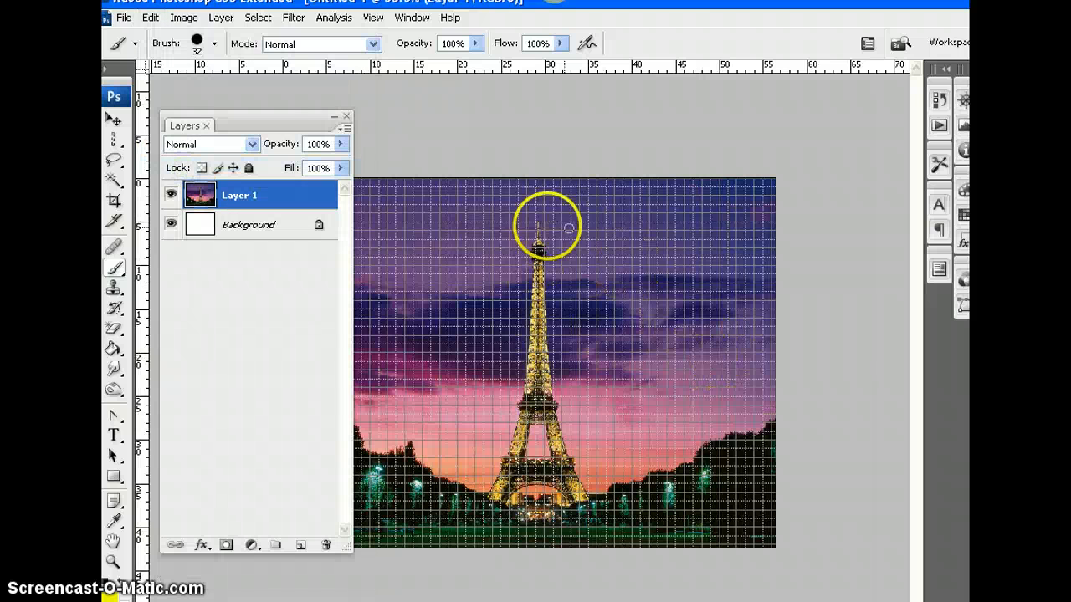
pyautogui.click(373, 17)
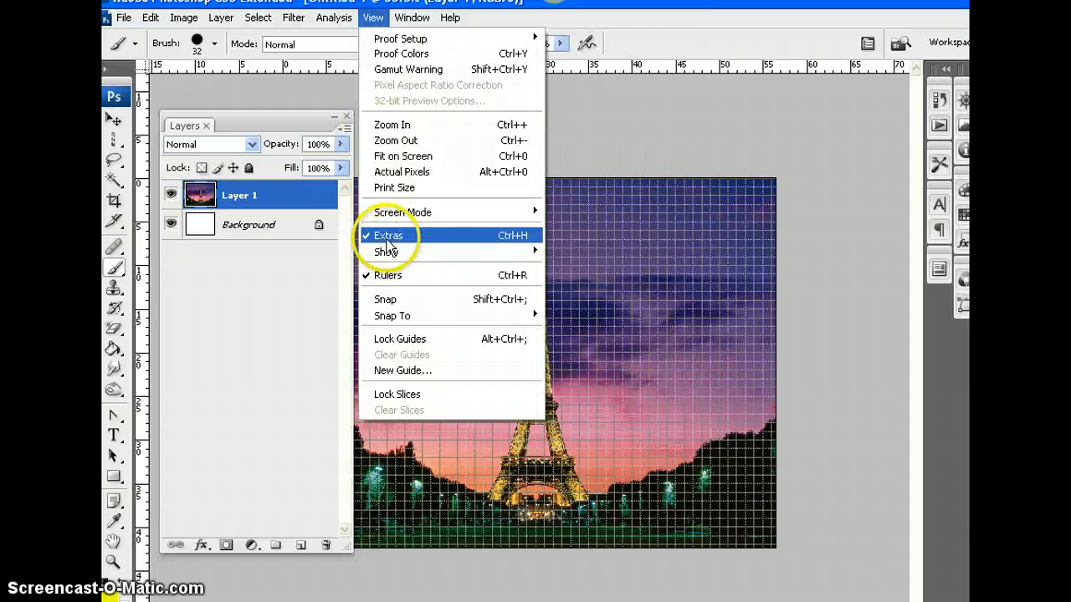
pyautogui.click(378, 17)
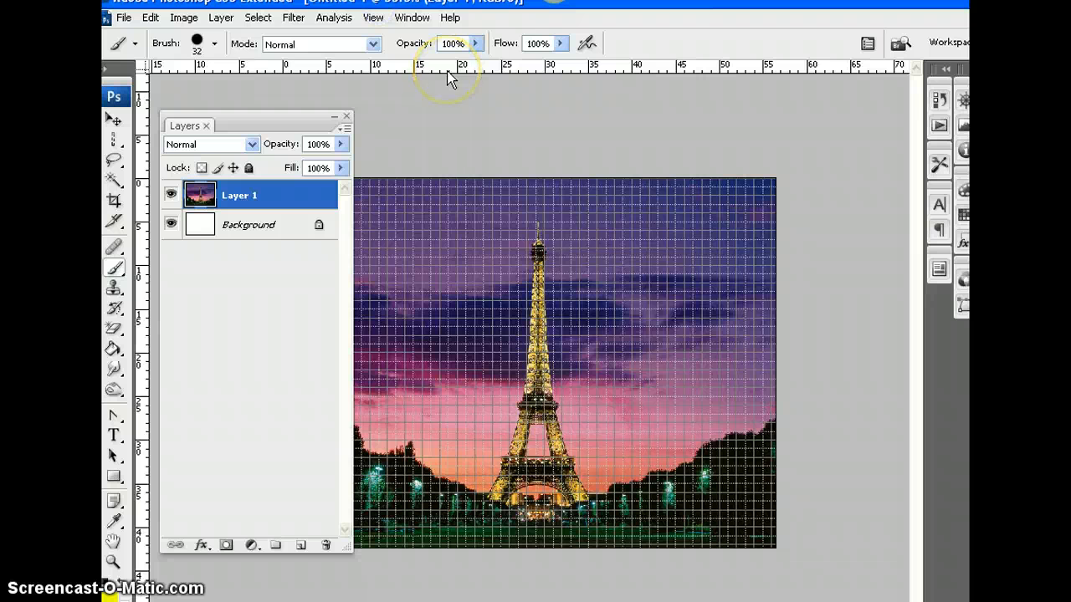
pyautogui.hotkey('ctrl', "'")
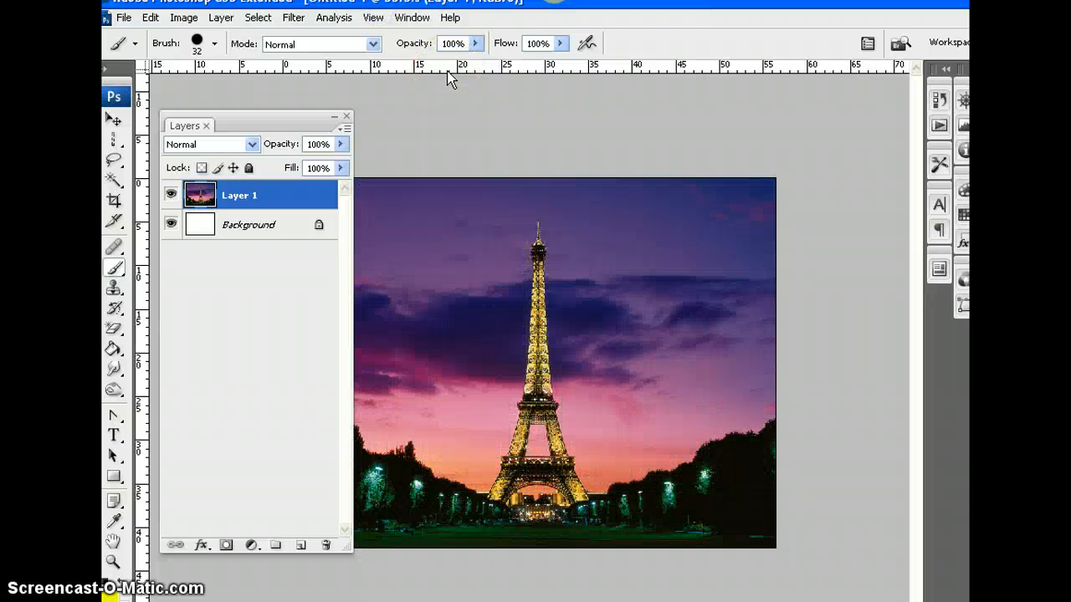
pyautogui.hotkey('ctrl', '+')
pyautogui.hotkey('ctrl', '-')
pyautogui.hotkey('ctrl', '-')
pyautogui.hotkey('ctrl', '-')
pyautogui.hotkey('ctrl', '-')
pyautogui.hotkey('ctrl', '-')
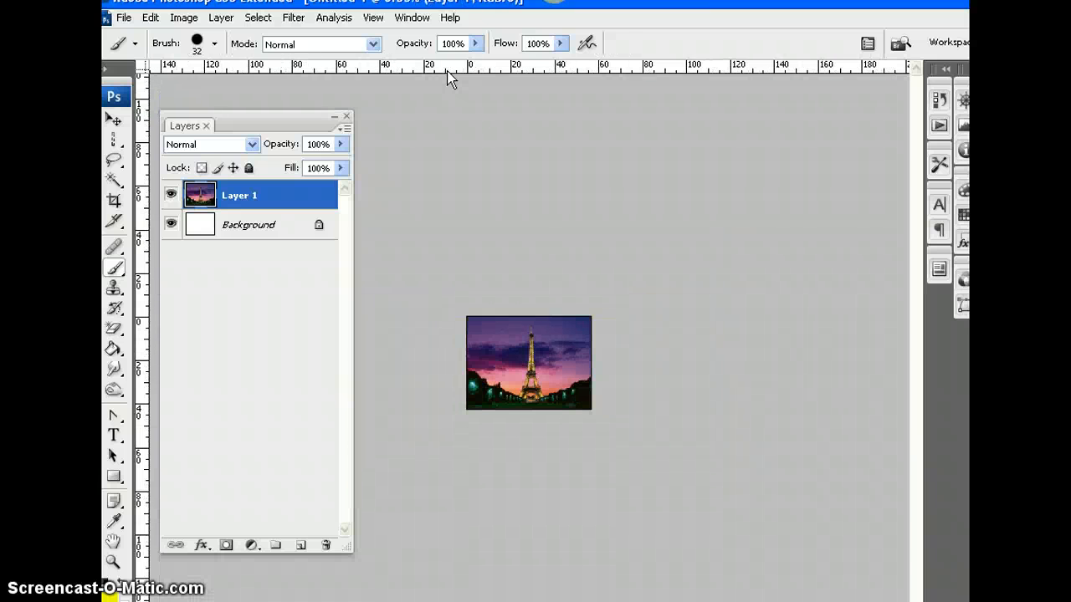
pyautogui.hotkey('ctrl', '+')
pyautogui.hotkey('ctrl', '+')
pyautogui.hotkey('ctrl', '+')
pyautogui.hotkey('ctrl', '+')
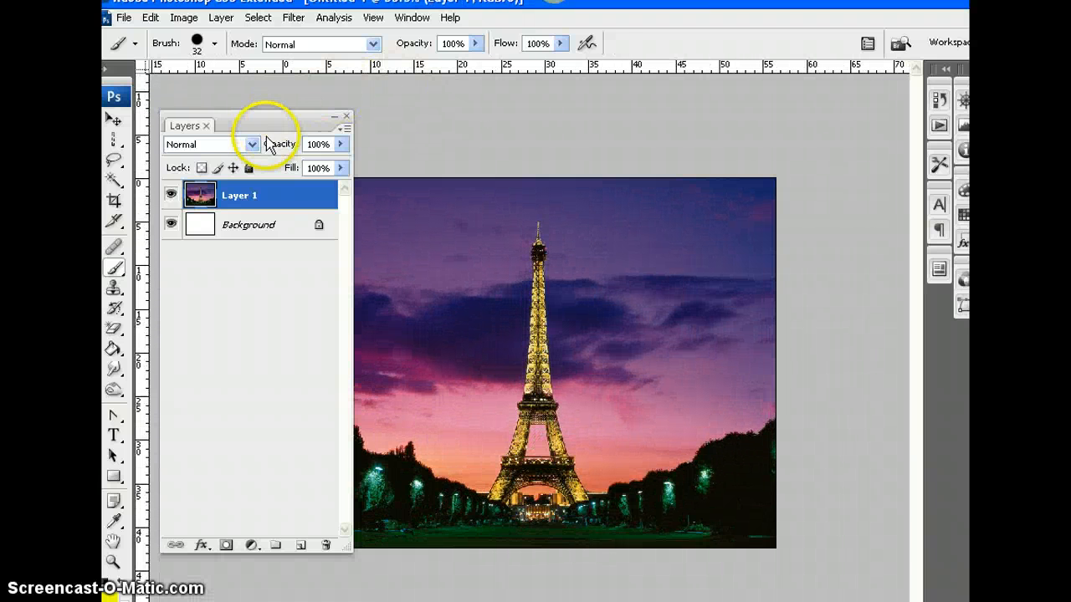
# Move the Layers palette up to the canvas's upper-left area and collapse it to its title bar
pyautogui.moveTo(261, 128); pyautogui.dragTo(251, 81)
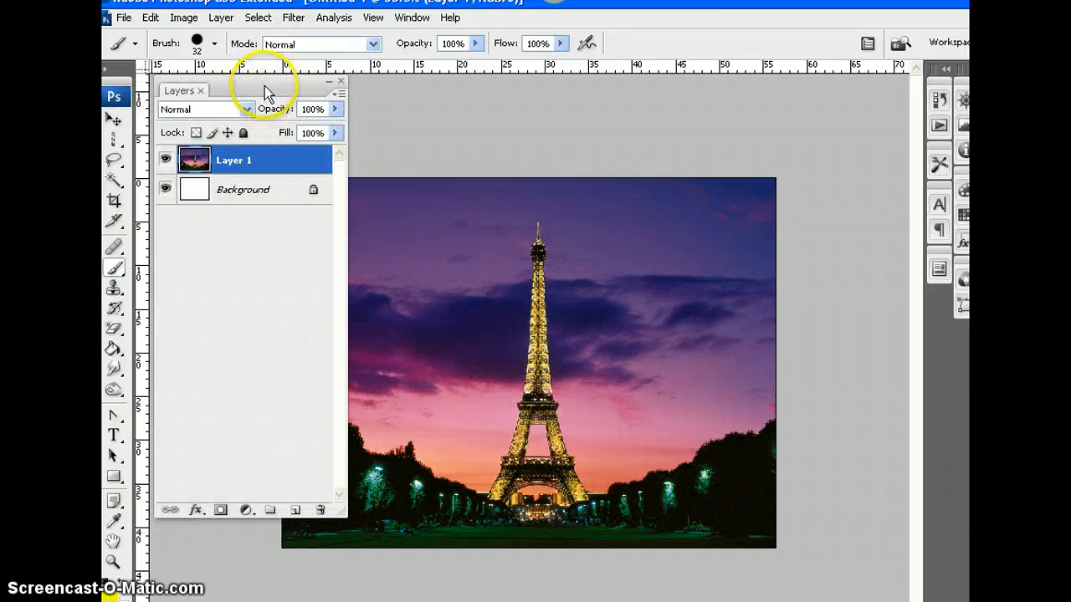
pyautogui.click(412, 17)
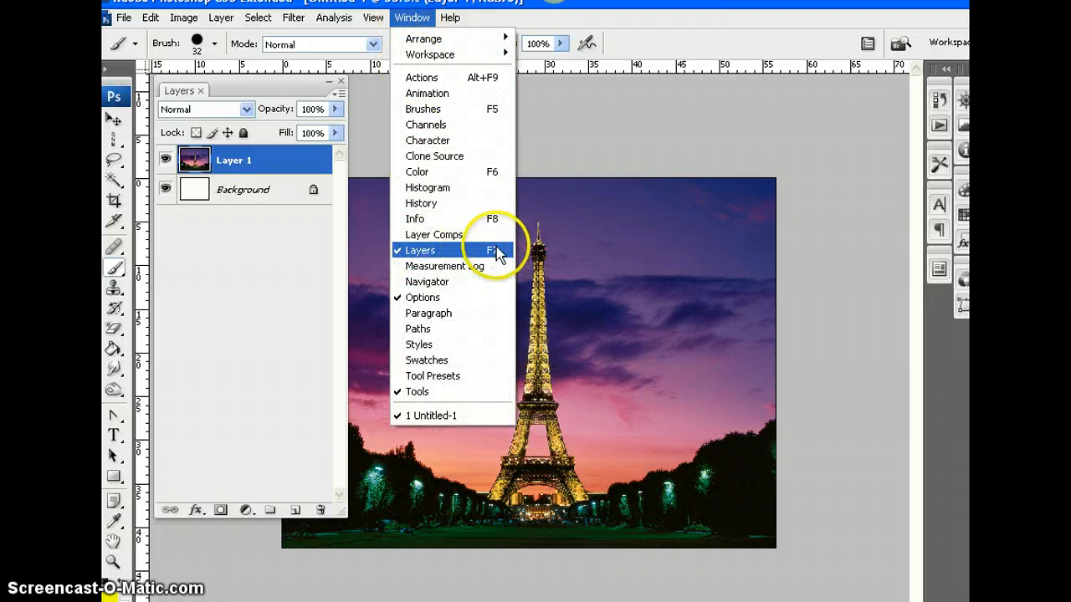
pyautogui.doubleClick(259, 89)
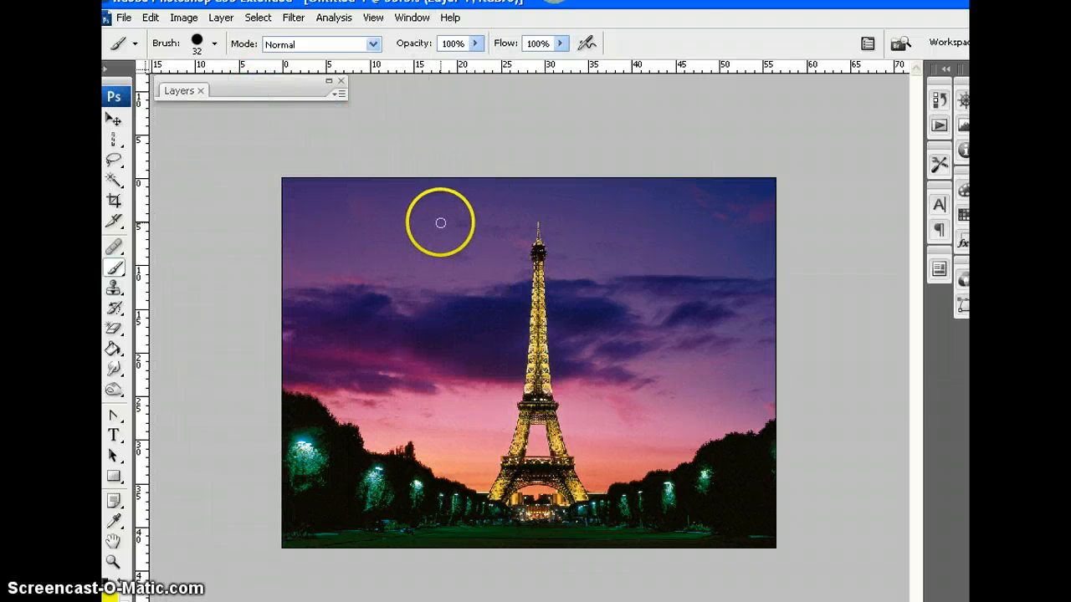
# Erase the purple upper sky and dark clouds on both sides of the tower with the Magic Eraser Tool at tolerance 32
pyautogui.click(115, 333)
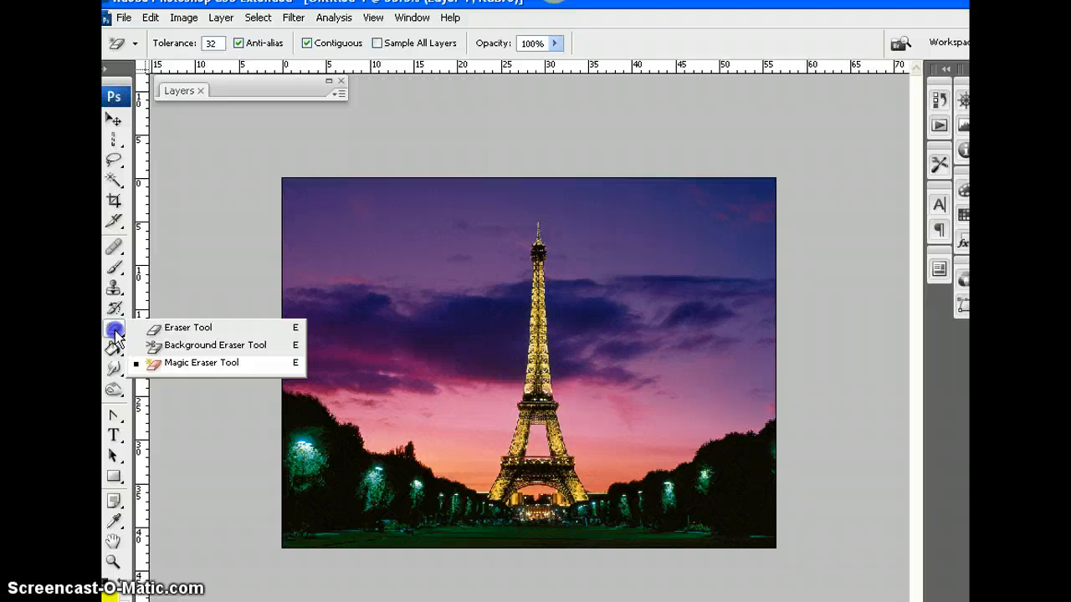
pyautogui.click(220, 363)
pyautogui.click(432, 358)
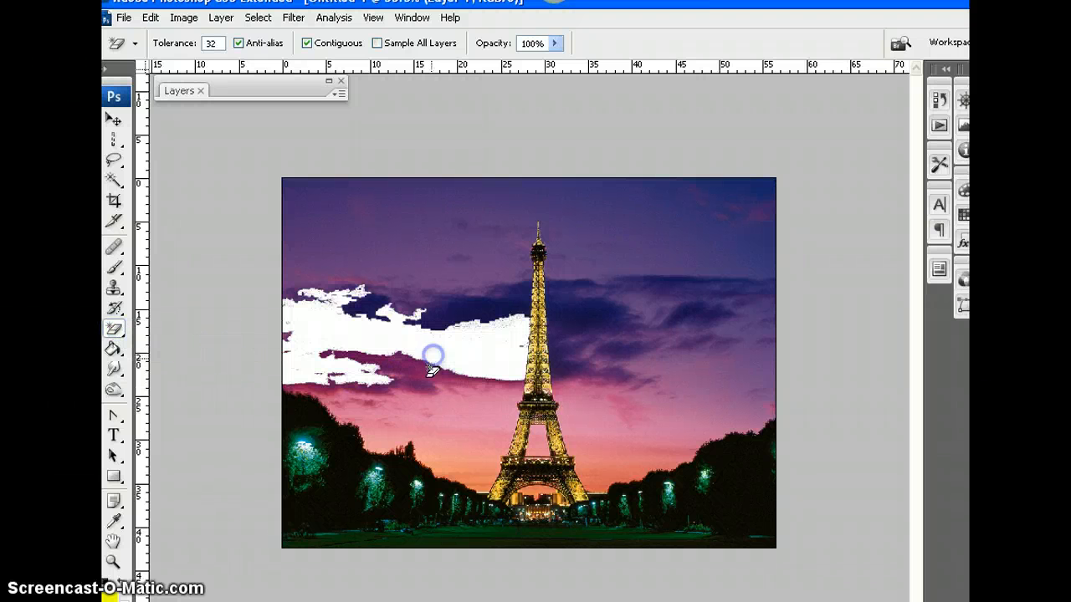
pyautogui.click(432, 285)
pyautogui.click(611, 329)
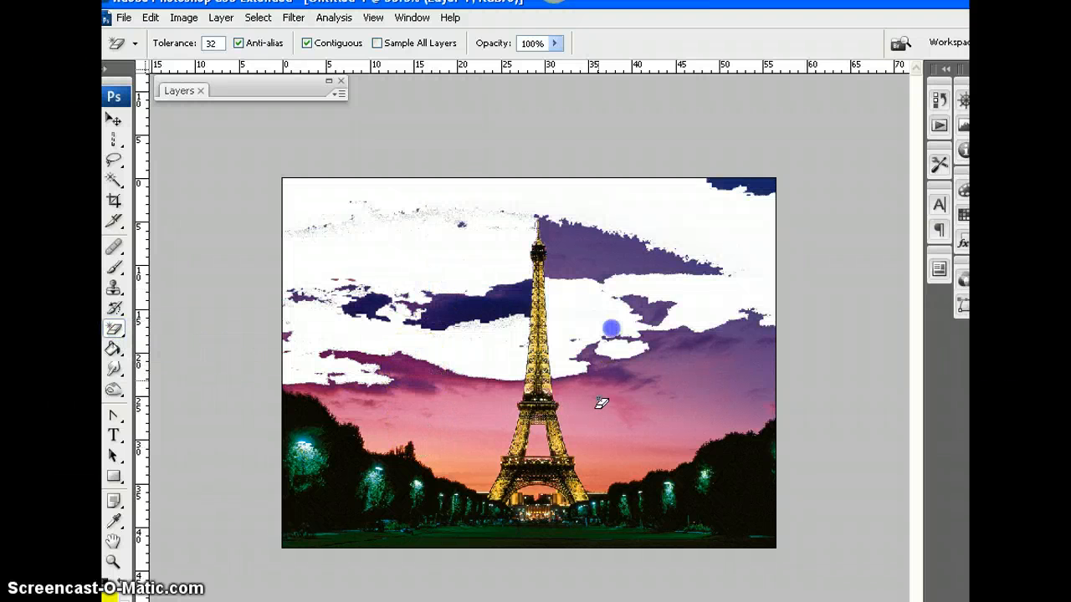
pyautogui.click(597, 256)
pyautogui.click(492, 350)
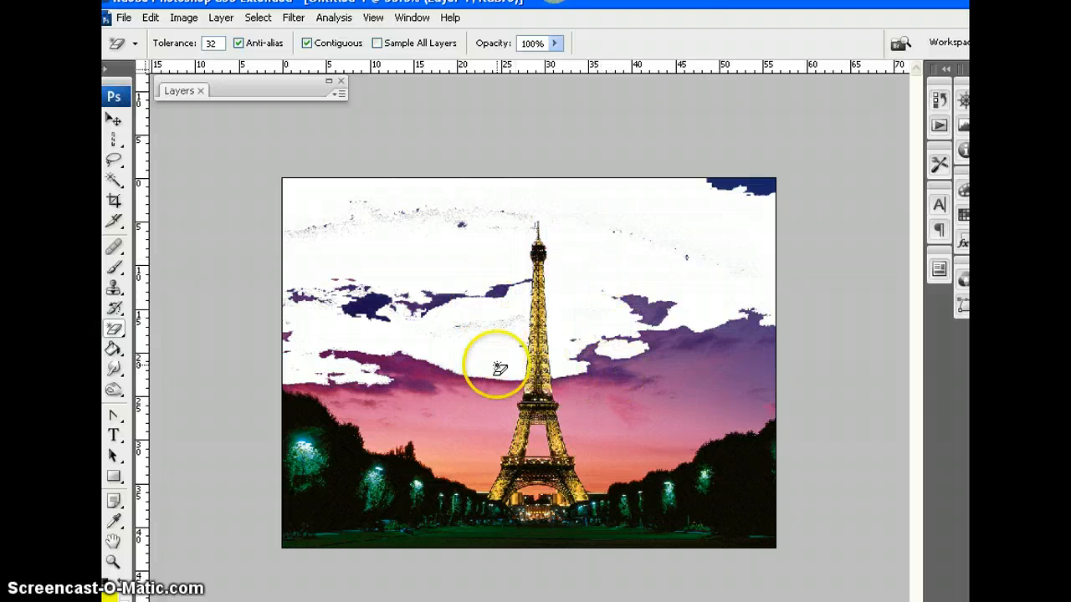
# Erase the pink and orange lower sky on both sides of the tower and the remaining cloud patches with the Magic Eraser Tool
pyautogui.click(435, 301)
pyautogui.click(495, 412)
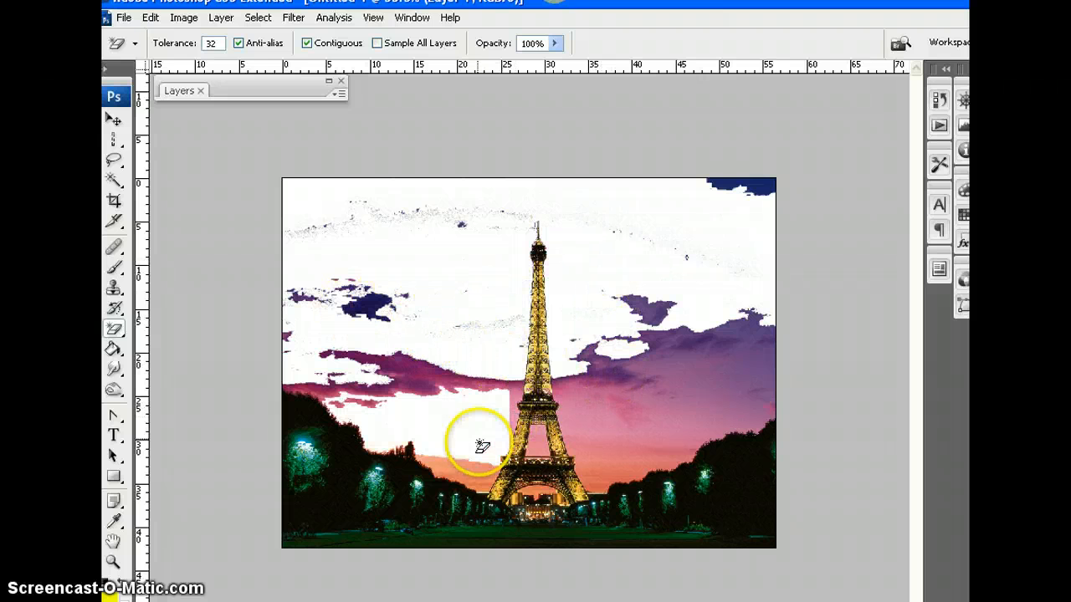
pyautogui.click(669, 460)
pyautogui.click(722, 368)
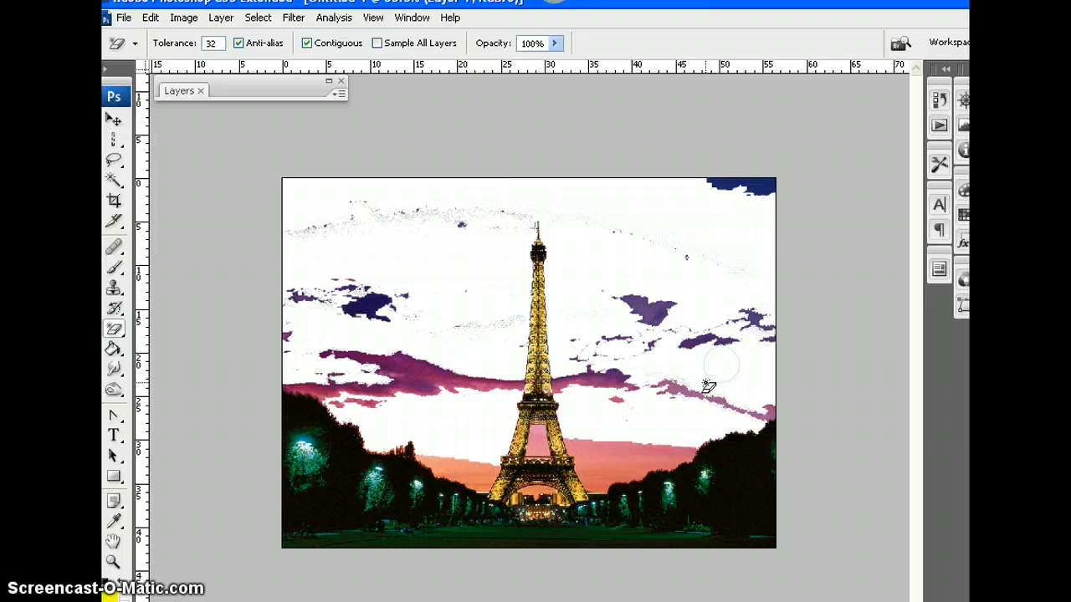
pyautogui.click(667, 343)
pyautogui.click(693, 352)
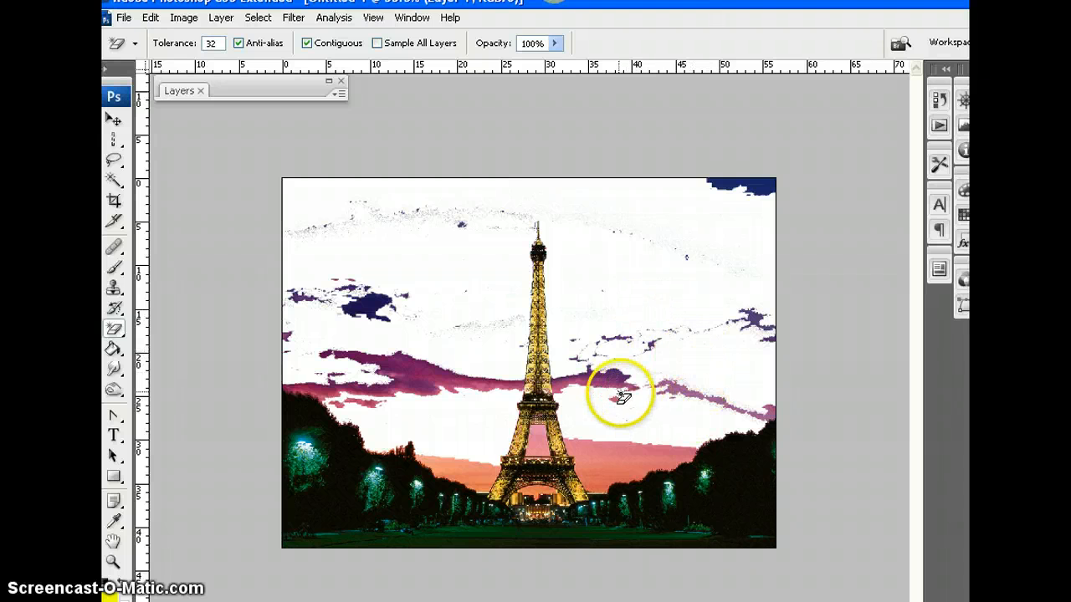
pyautogui.click(640, 465)
pyautogui.click(469, 473)
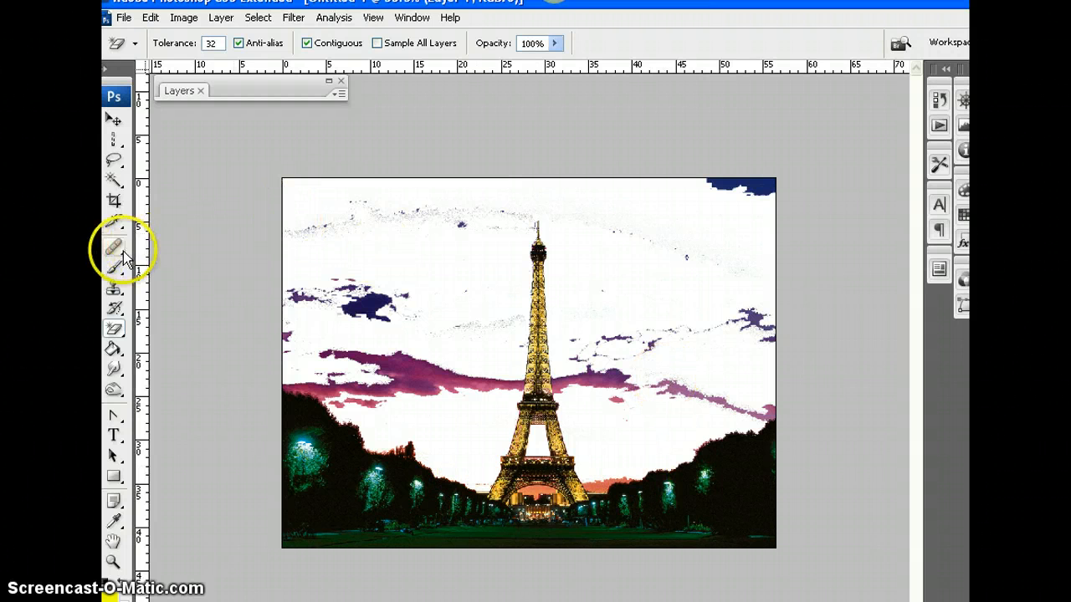
# Lasso and delete the leftover sky specks above and beside the tower and the blue patch in the image's upper-right corner
pyautogui.click(114, 161)
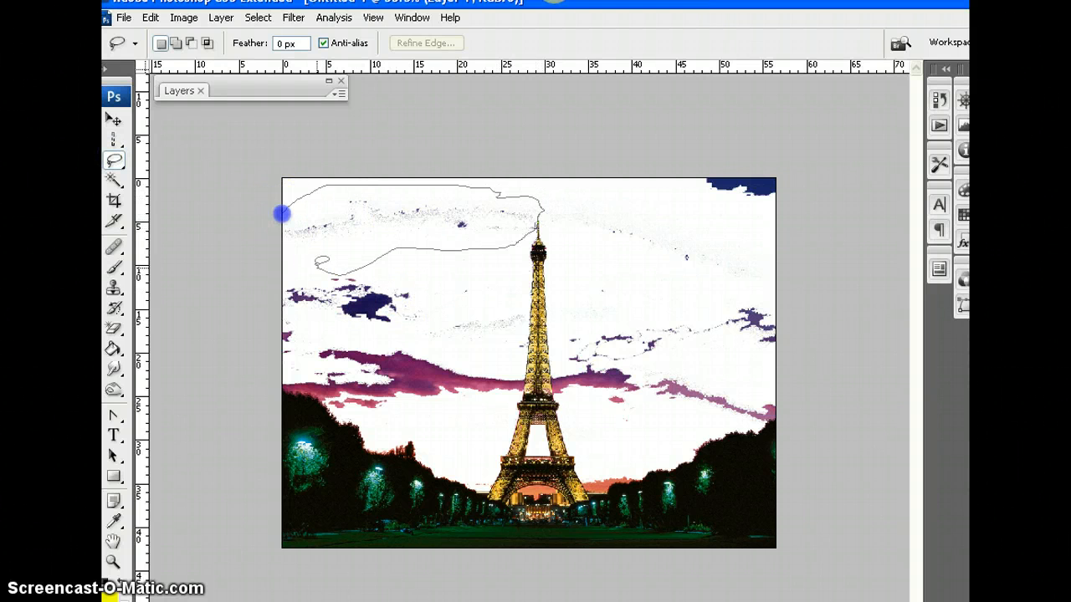
pyautogui.moveTo(282, 214); pyautogui.dragTo(283, 214)
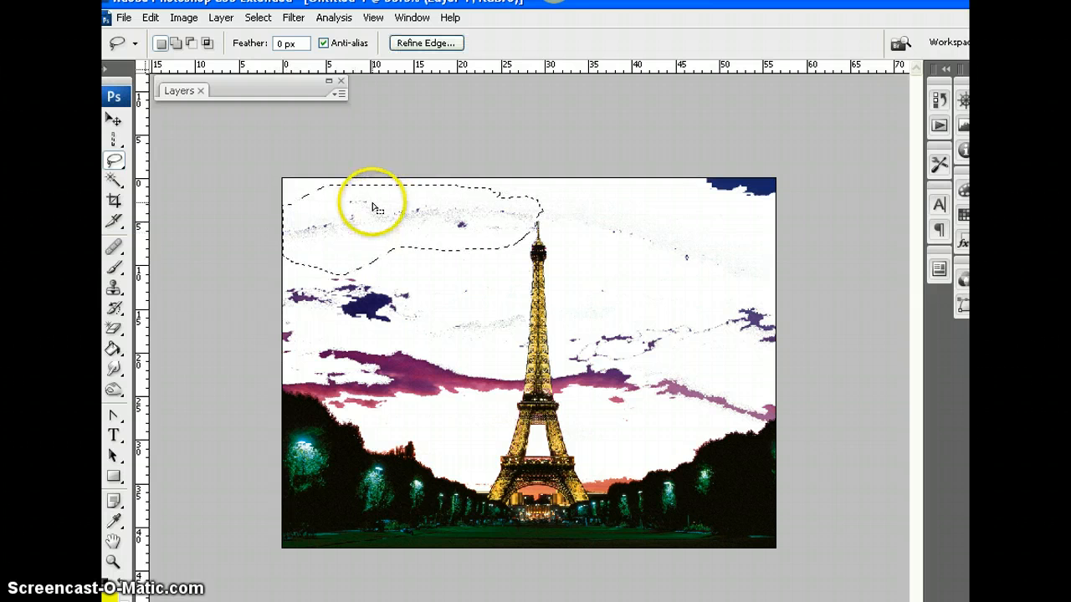
pyautogui.press('Delete')
pyautogui.click(552, 204)
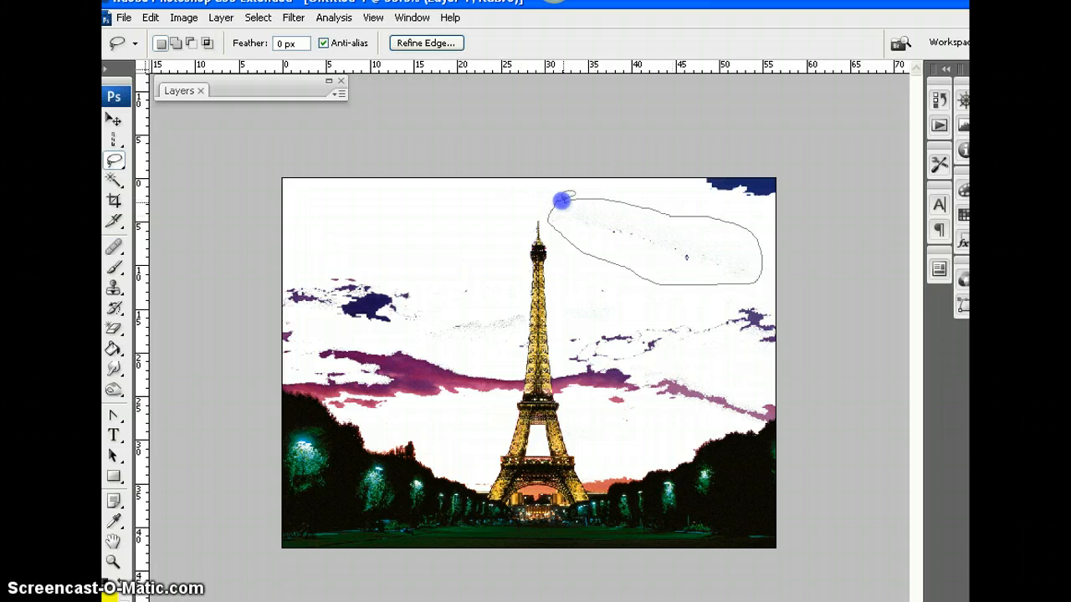
pyautogui.moveTo(561, 201); pyautogui.dragTo(561, 201)
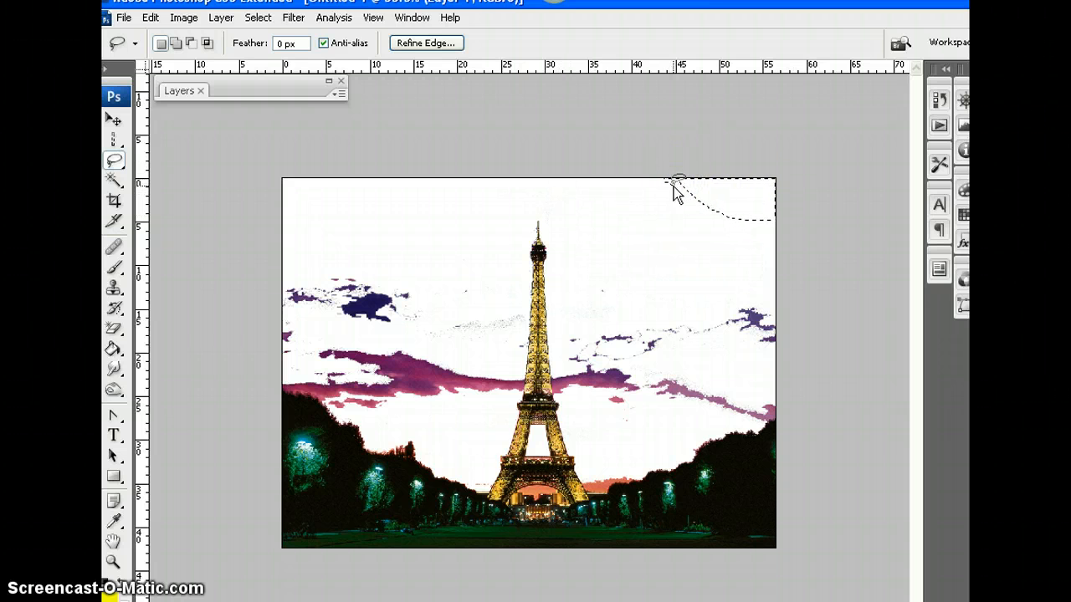
pyautogui.moveTo(502, 353)
pyautogui.mouseDown()
pyautogui.moveTo(522, 285)
pyautogui.moveTo(435, 277)
pyautogui.mouseUp()
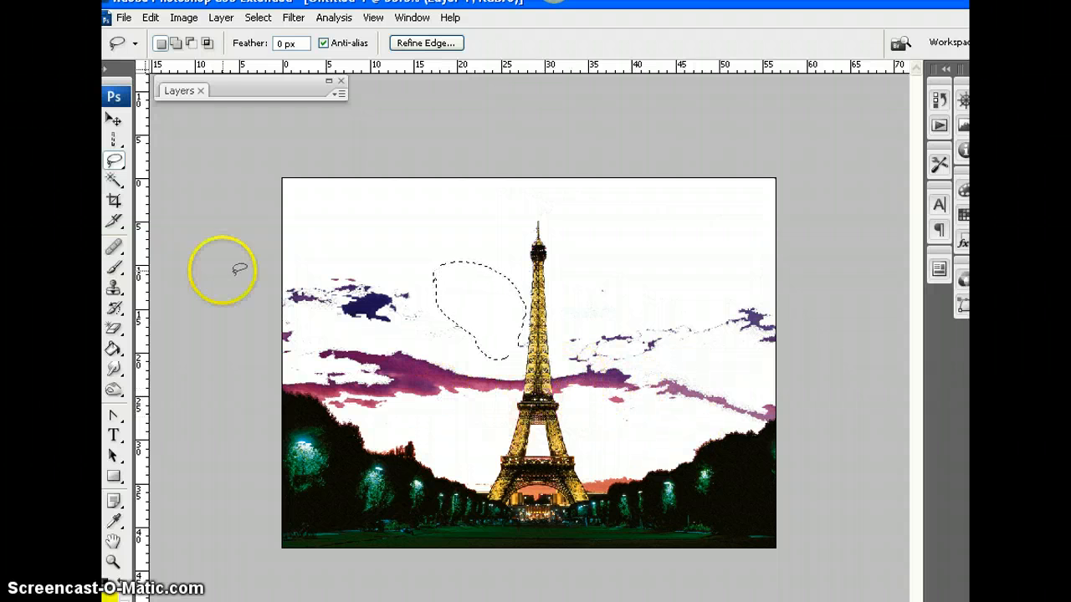
# Clear the selection and erase the orange sky beneath the tower's arch with the Magic Eraser Tool
pyautogui.click(114, 332)
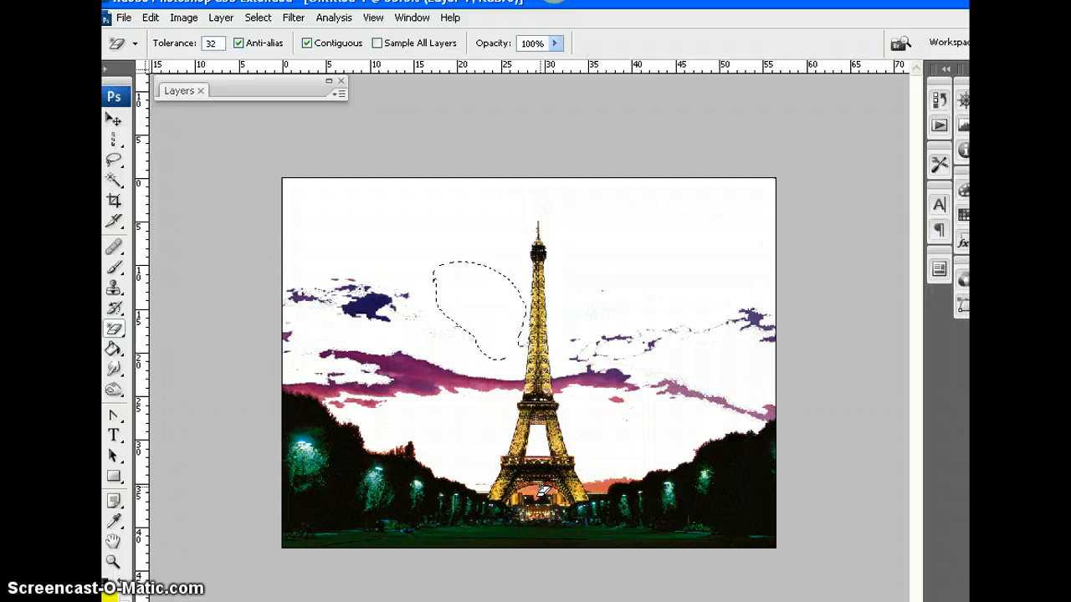
pyautogui.click(443, 312)
pyautogui.click(598, 345)
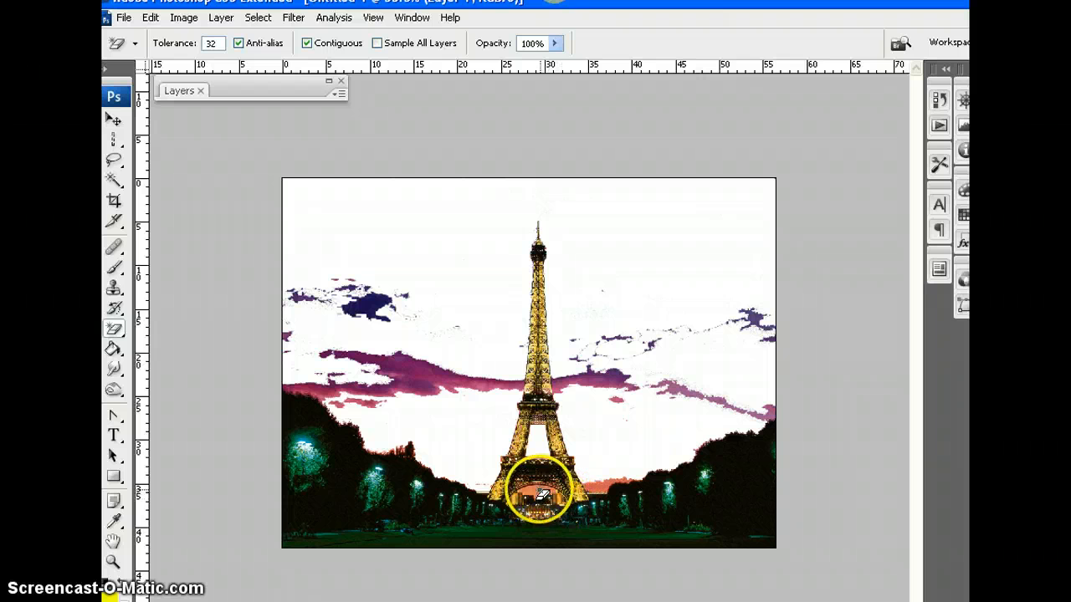
pyautogui.click(662, 444)
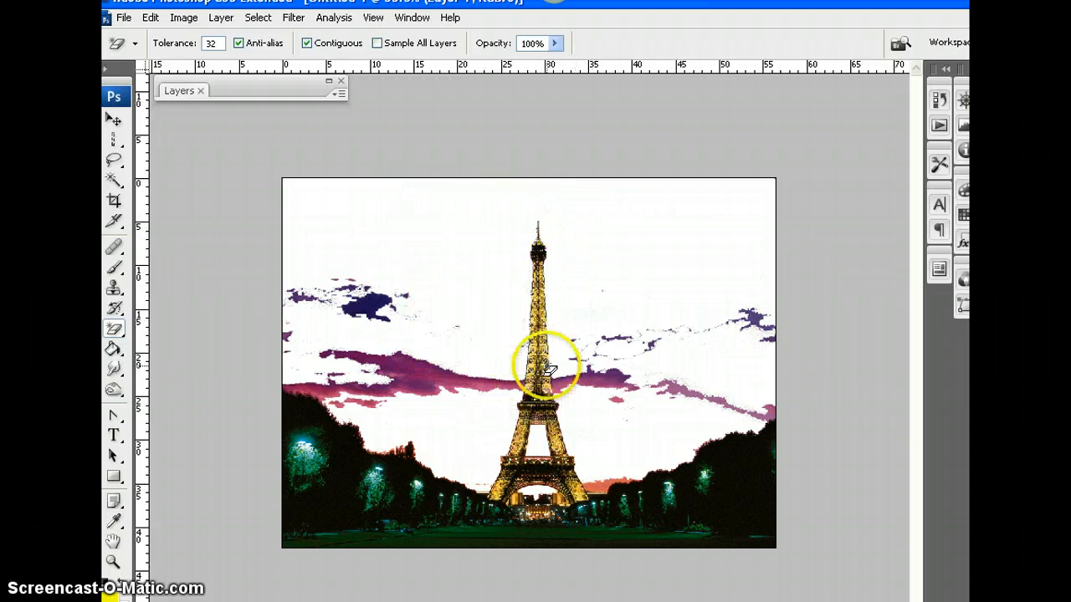
# Paint a winding yellow stroke across the sky and tower with the Brush tool at size 32
pyautogui.click(115, 268)
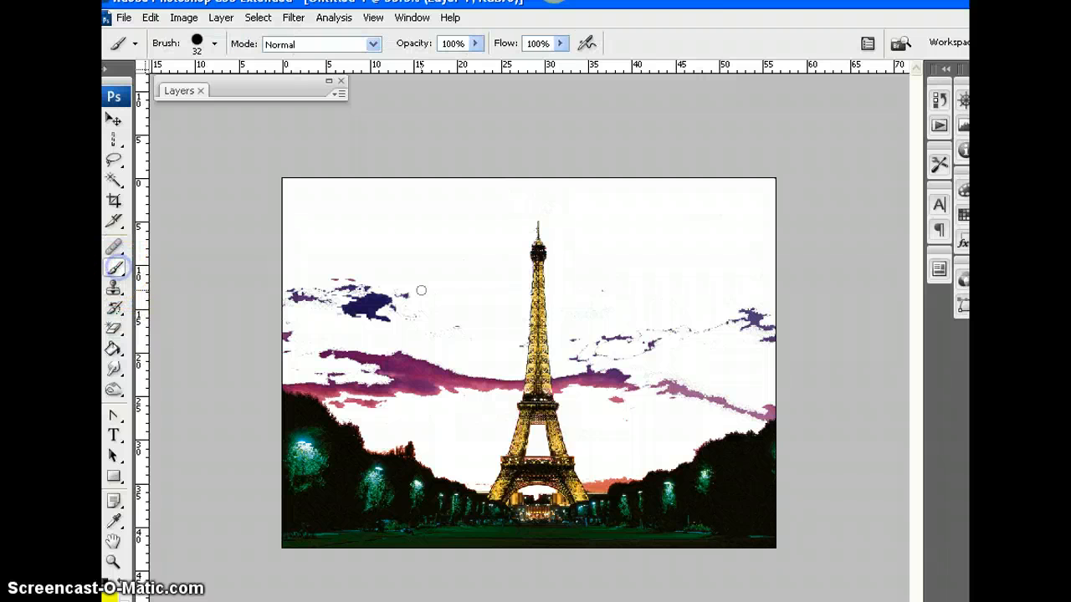
pyautogui.click(109, 590)
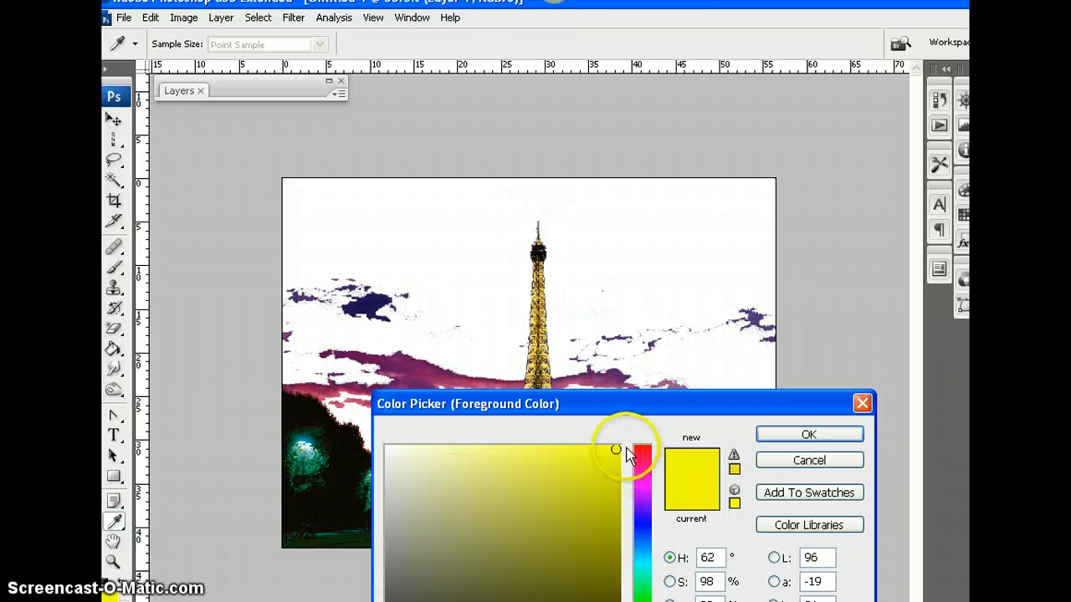
pyautogui.click(805, 434)
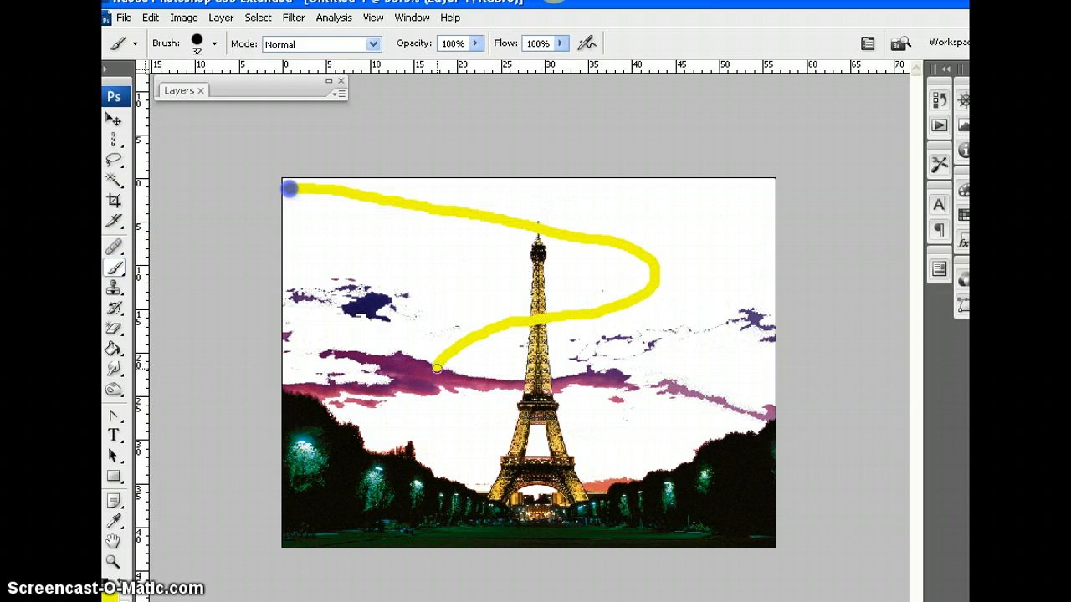
pyautogui.moveTo(596, 424); pyautogui.dragTo(609, 420)
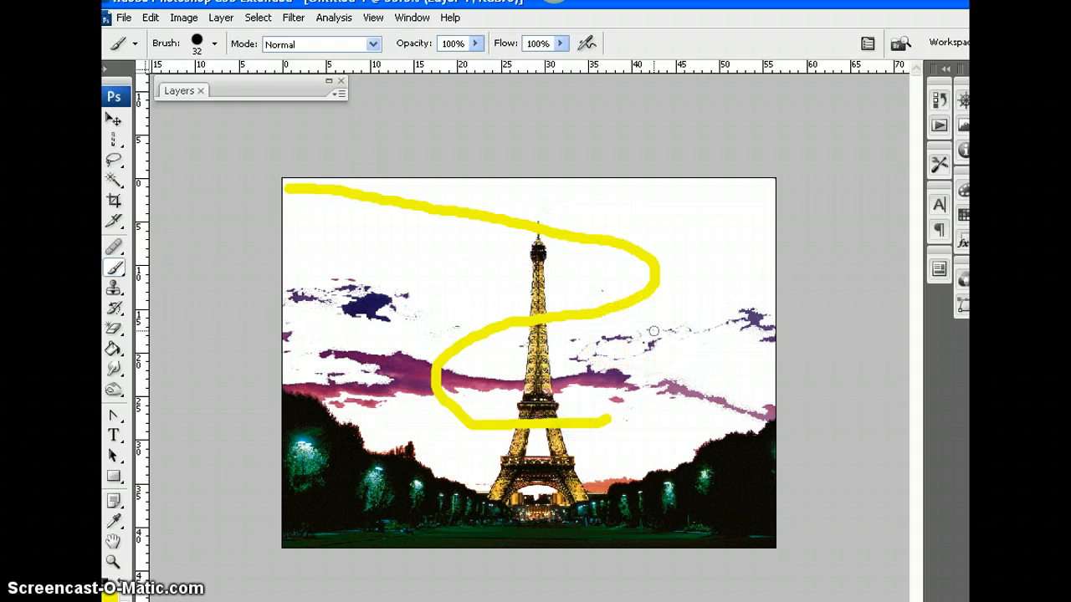
pyautogui.moveTo(299, 192); pyautogui.dragTo(541, 230)
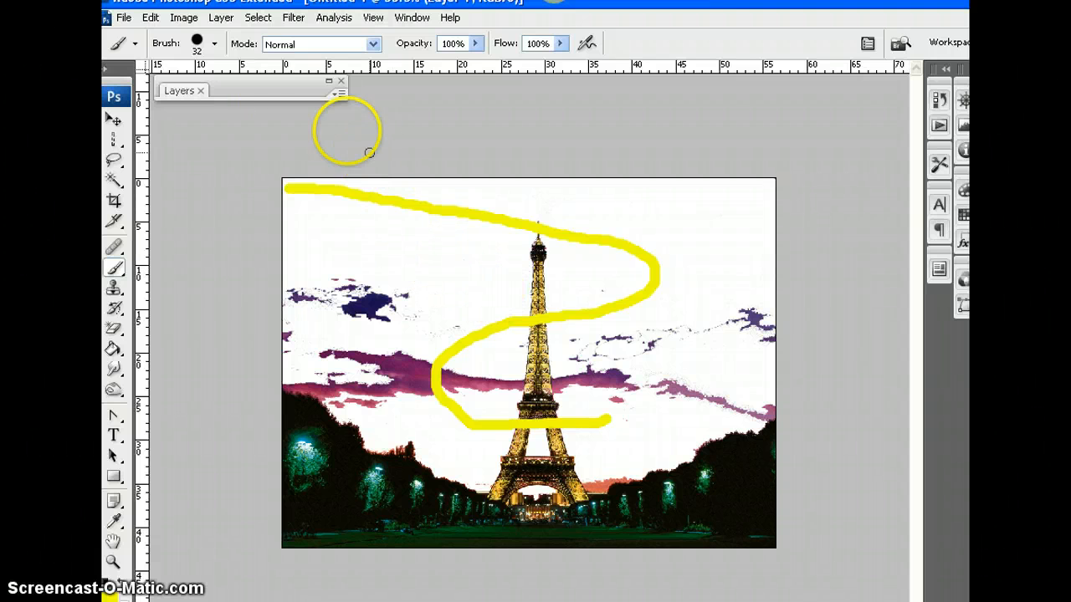
# Expand the Layers palette and close the Untitled-1 document without saving its changes
pyautogui.doubleClick(261, 90)
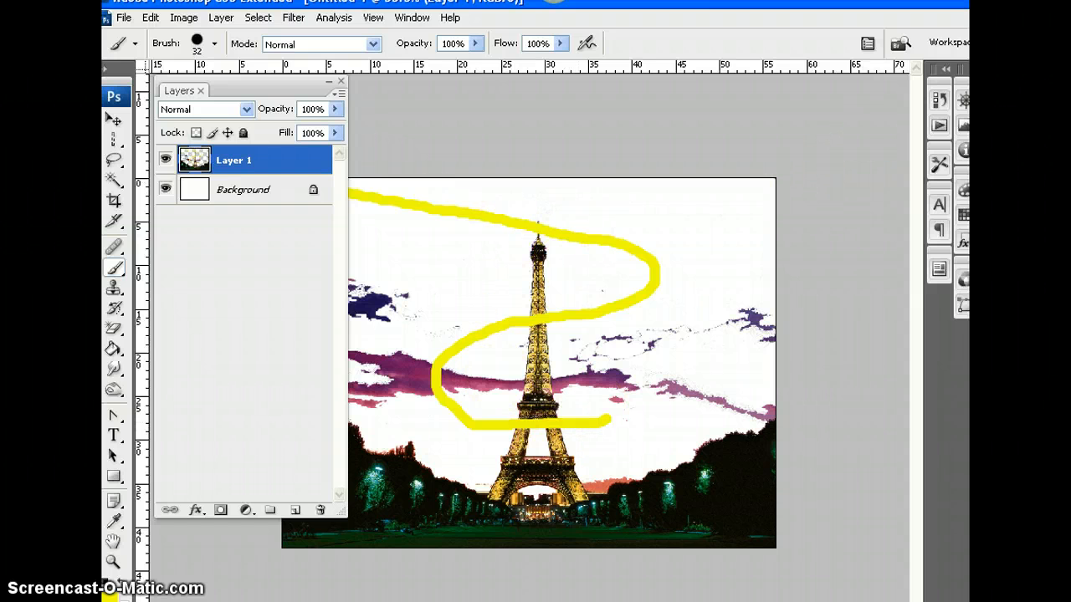
pyautogui.hotkey('ctrl', 'w')
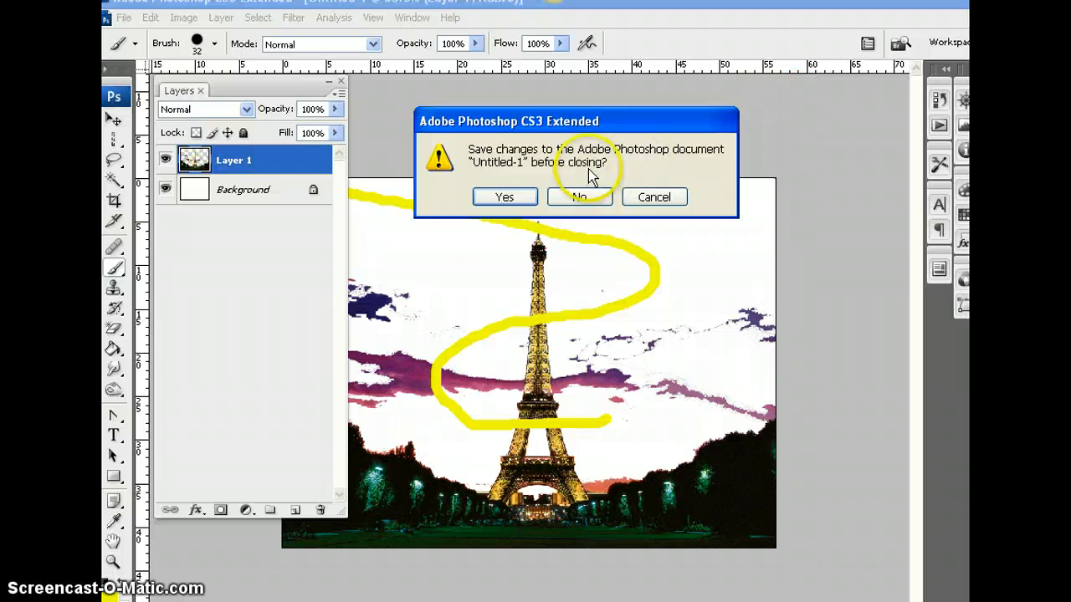
pyautogui.click(575, 193)
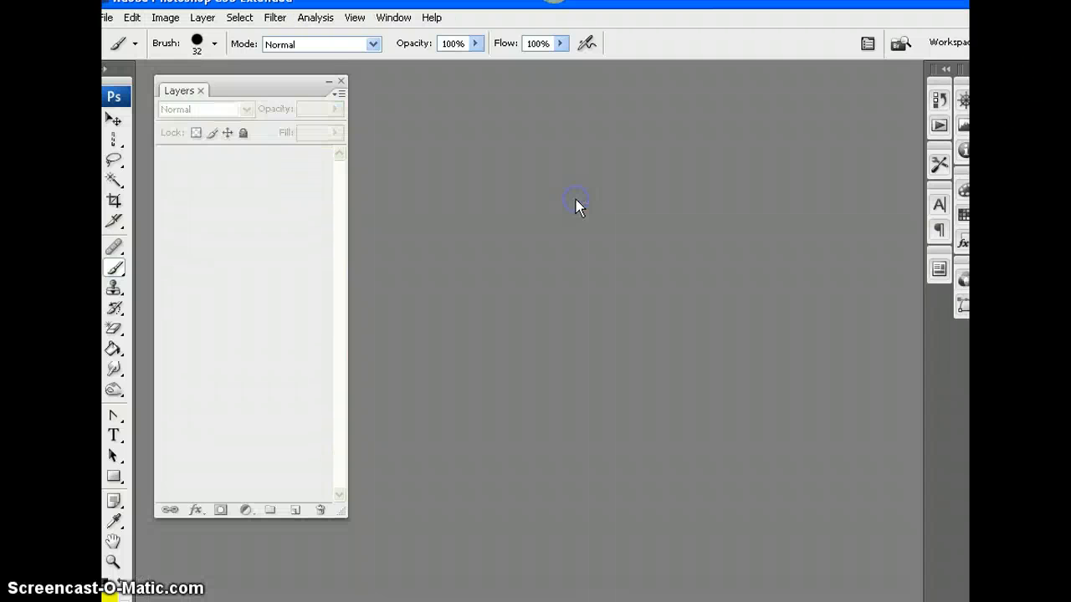
# Create a new blank document, accepting the offered settings
pyautogui.click(106, 19)
pyautogui.click(119, 36)
pyautogui.click(601, 104)
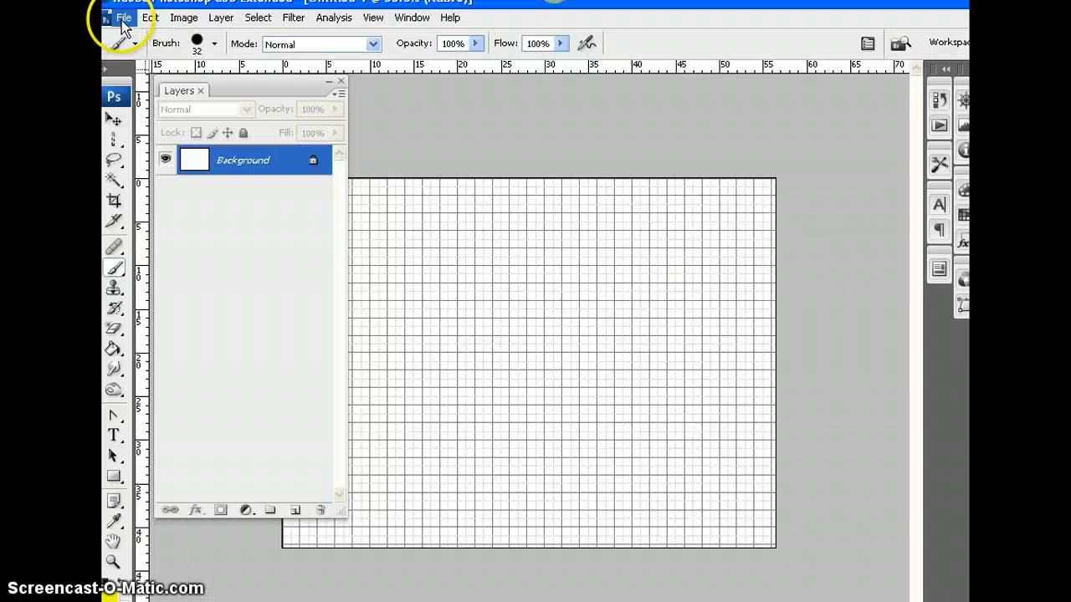
# Paste the Eiffel Tower photo into the new document and hide the grid
pyautogui.click(150, 17)
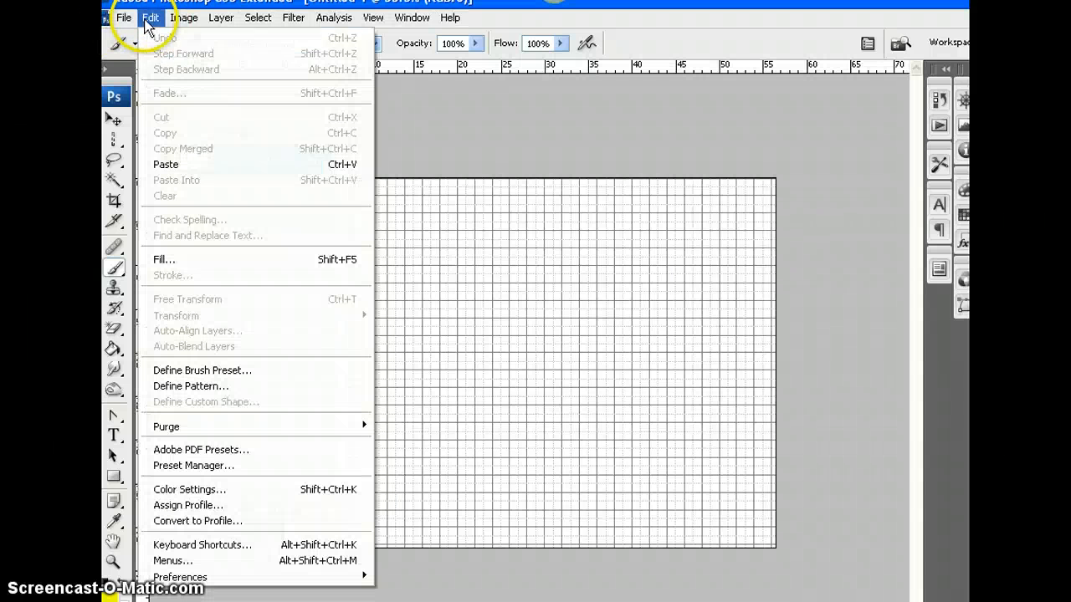
pyautogui.click(167, 164)
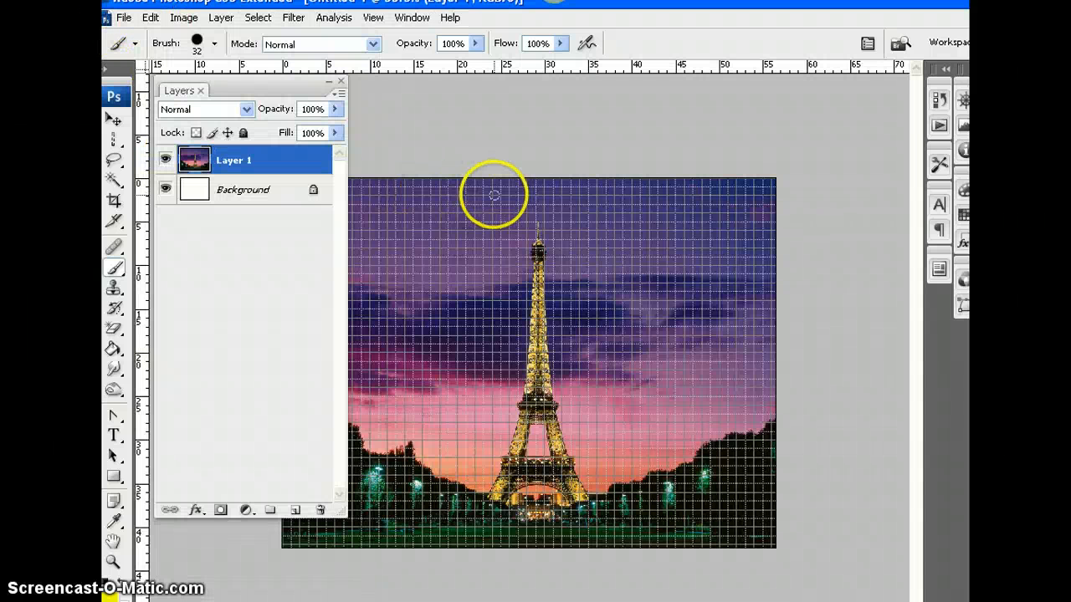
pyautogui.hotkey('ctrl', "'")
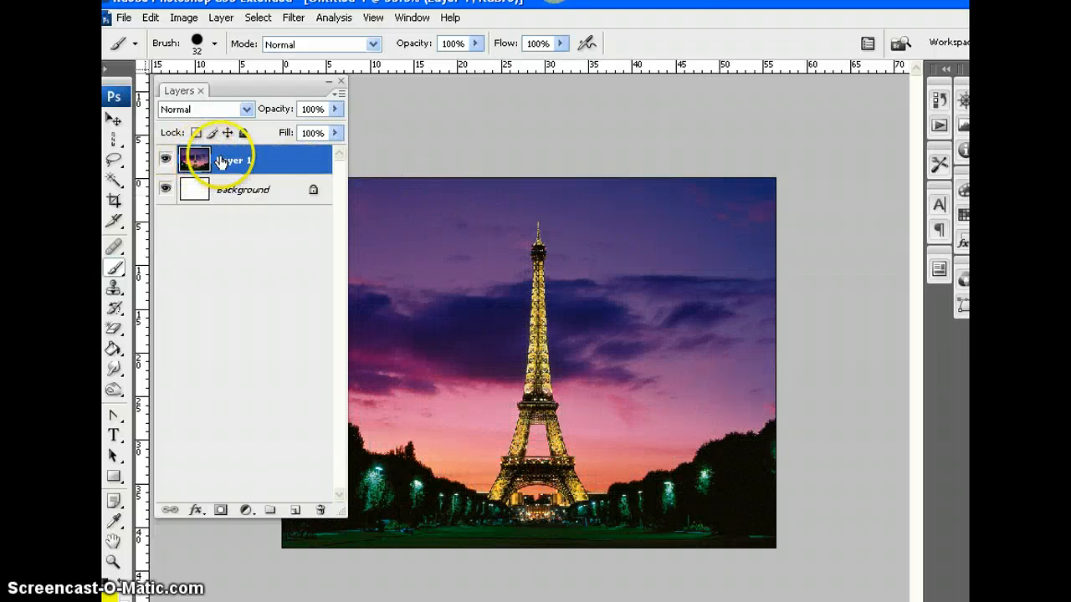
# Duplicate the Eiffel Tower photo layer, Layer 1, keeping the suggested name
pyautogui.rightClick(266, 170)
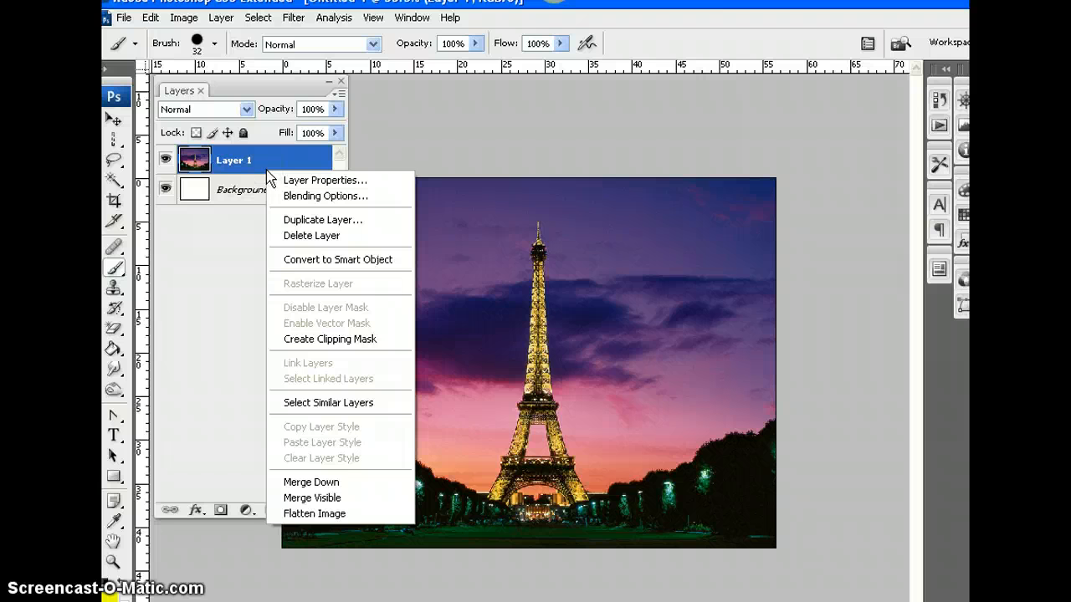
pyautogui.click(318, 222)
pyautogui.click(763, 222)
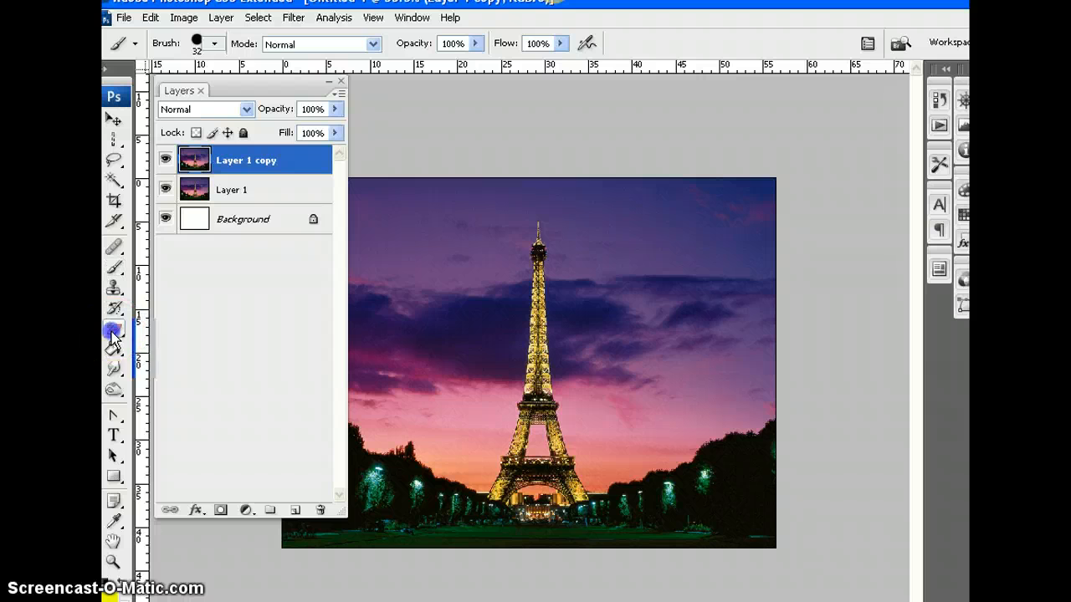
# Erase the upper sky around the tower's tip on Layer 1 copy with the Magic Eraser Tool and hide Layer 1
pyautogui.moveTo(113, 334); pyautogui.dragTo(209, 366)
pyautogui.click(424, 286)
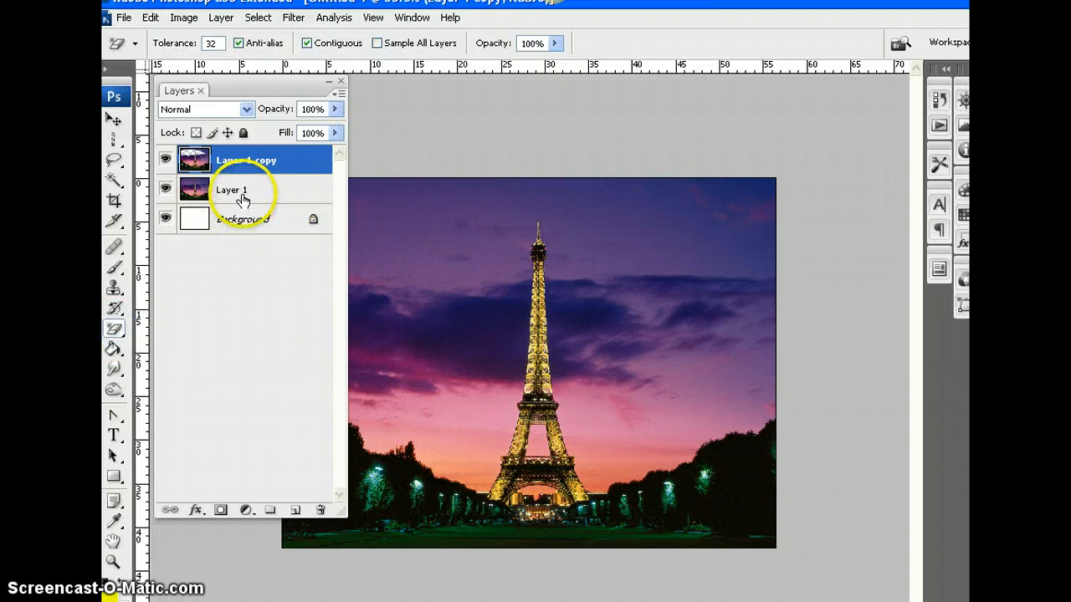
pyautogui.click(164, 189)
pyautogui.click(228, 163)
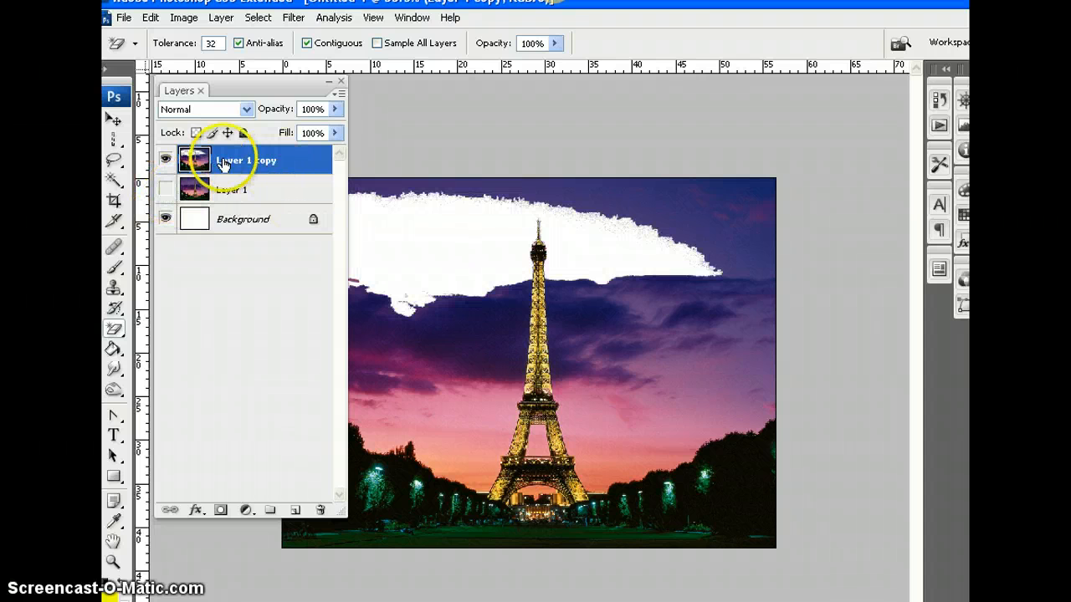
pyautogui.click(166, 190)
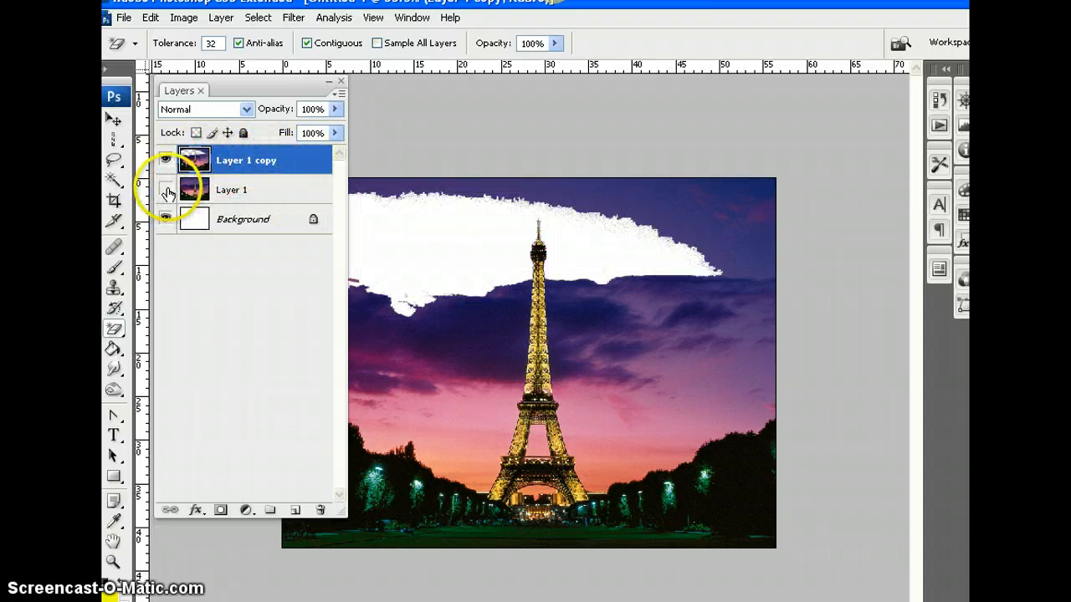
pyautogui.click(166, 190)
pyautogui.click(165, 190)
pyautogui.click(166, 190)
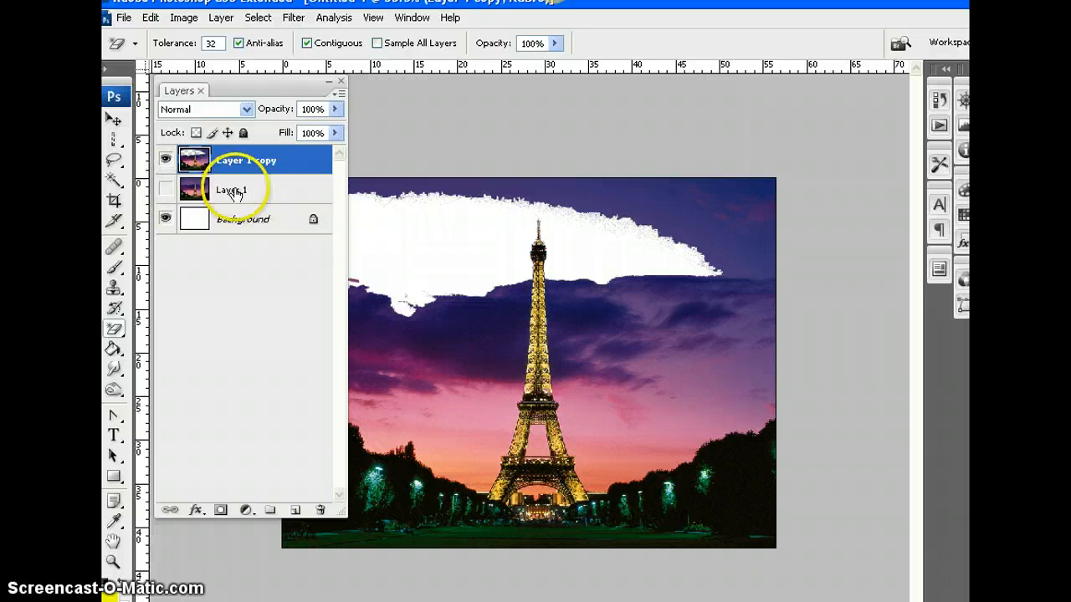
# Erase the remaining upper sky, pink sky and dark clouds on both sides of the tower with the Magic Eraser Tool
pyautogui.click(688, 200)
pyautogui.click(677, 318)
pyautogui.click(657, 390)
pyautogui.click(420, 399)
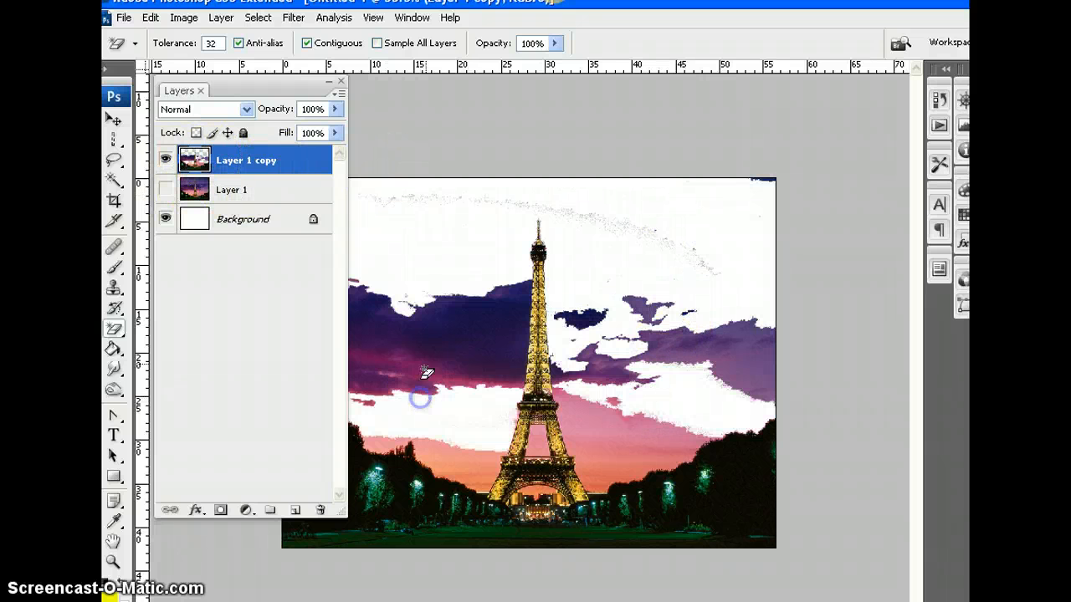
pyautogui.click(436, 351)
pyautogui.click(507, 293)
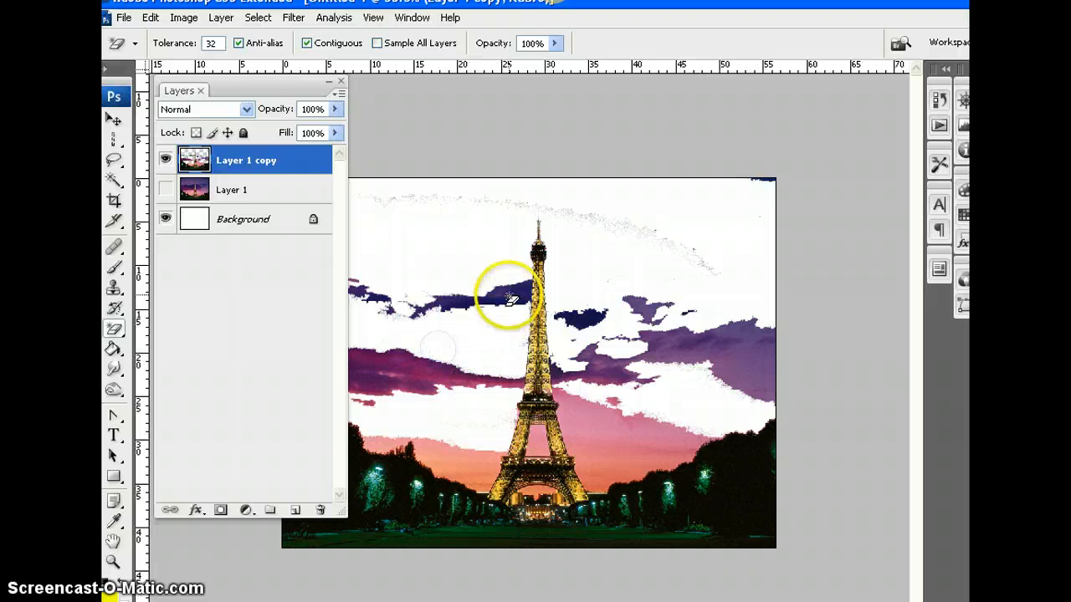
# Erase the orange and pink sky just above the trees on both sides of the tower with the Magic Eraser Tool
pyautogui.click(494, 460)
pyautogui.click(596, 436)
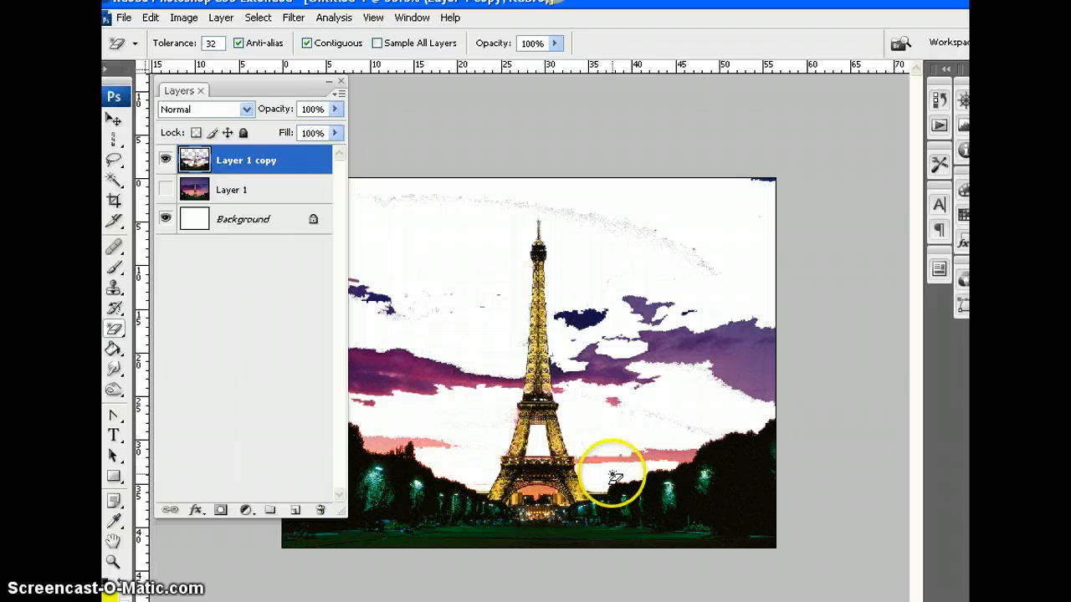
pyautogui.click(623, 462)
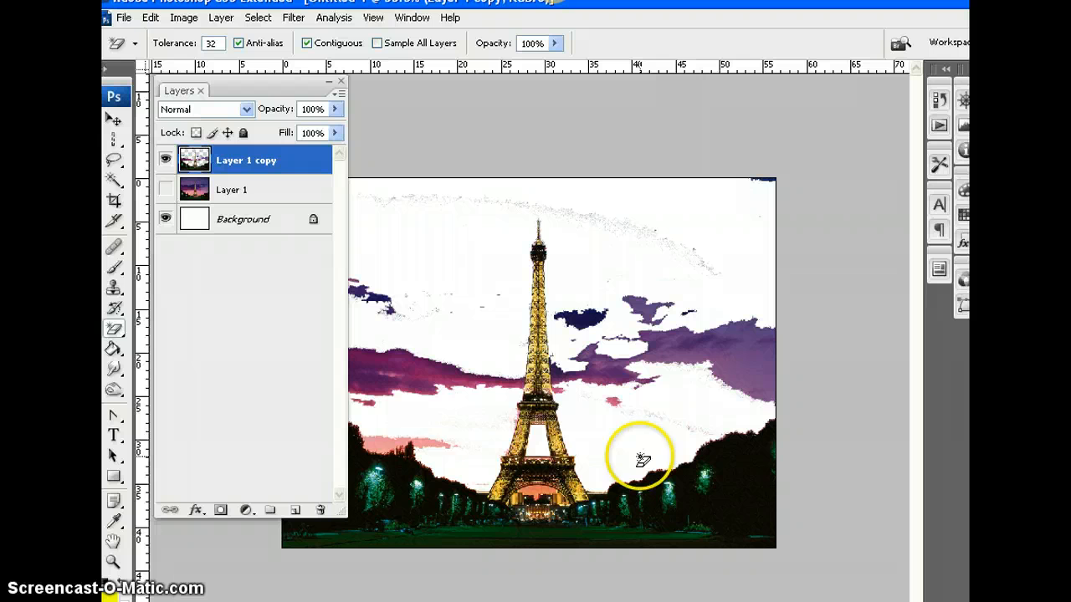
pyautogui.click(382, 450)
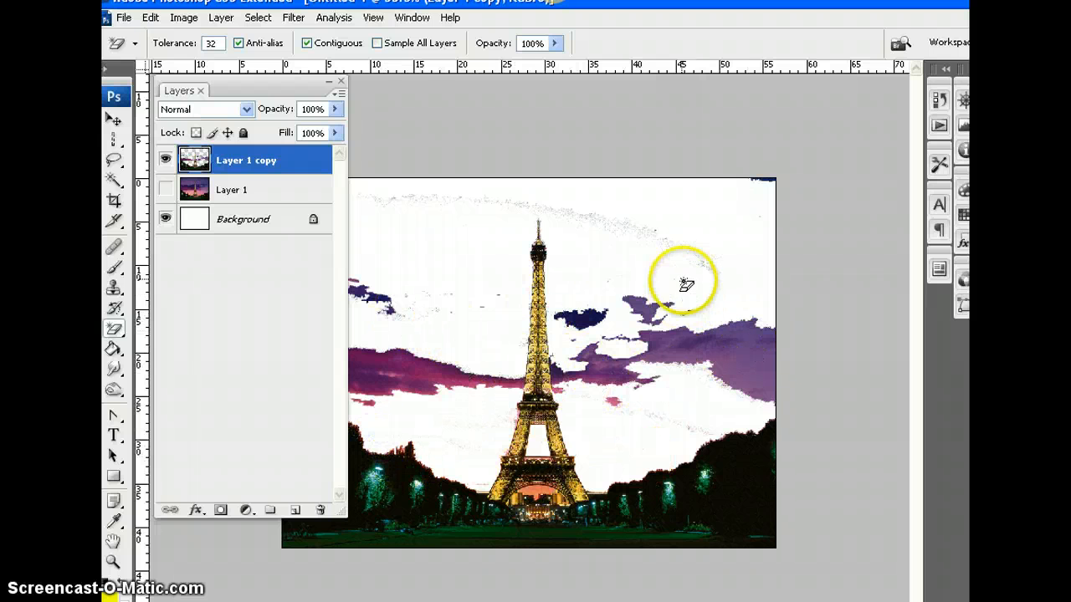
# Paint a winding yellow stroke directly on Layer 1 copy with the Brush tool at size 32, and undo it
pyautogui.hotkey('ctrl', '-')
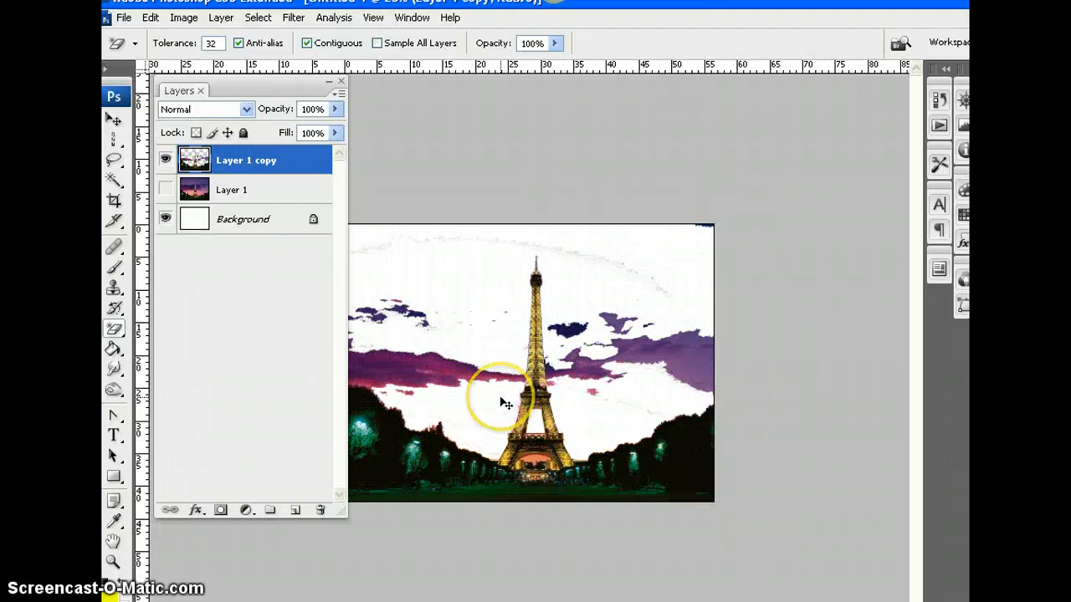
pyautogui.hotkey('ctrl', '-')
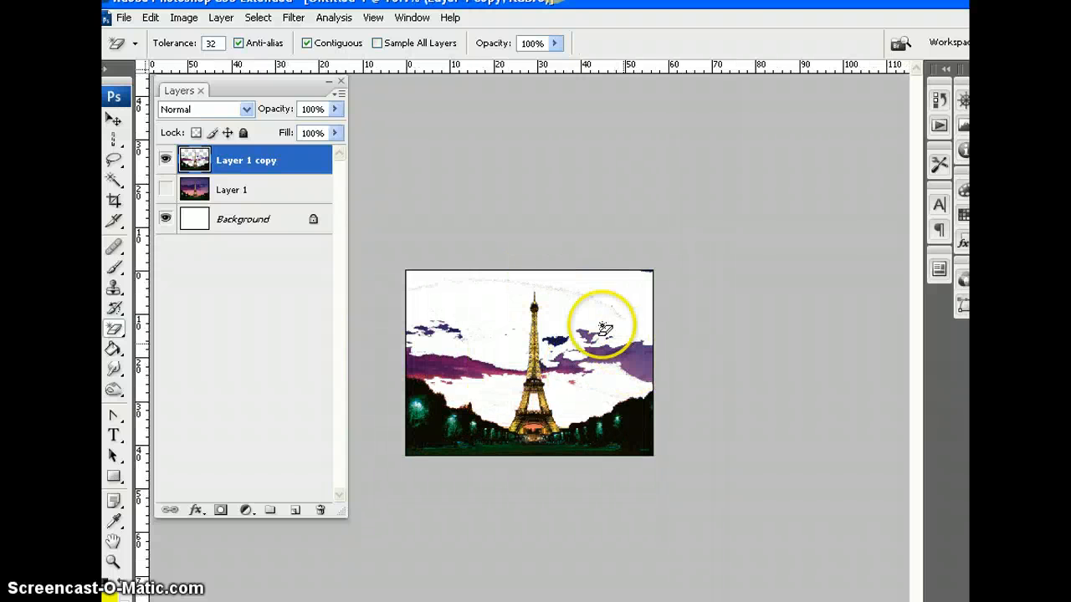
pyautogui.hotkey('ctrl', '+')
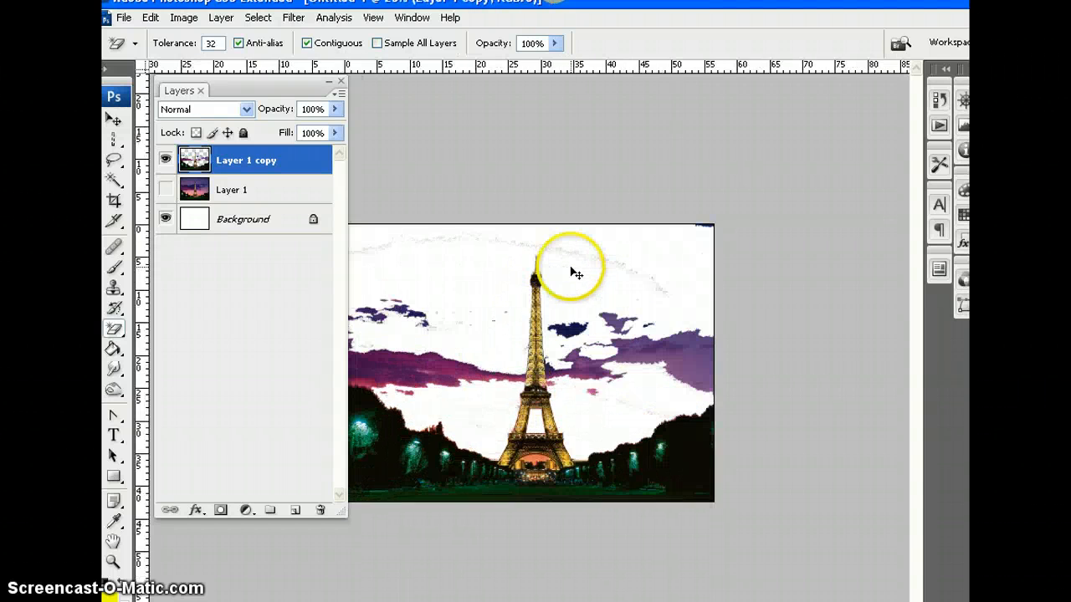
pyautogui.hotkey('ctrl', '+')
pyautogui.hotkey('ctrl', '+')
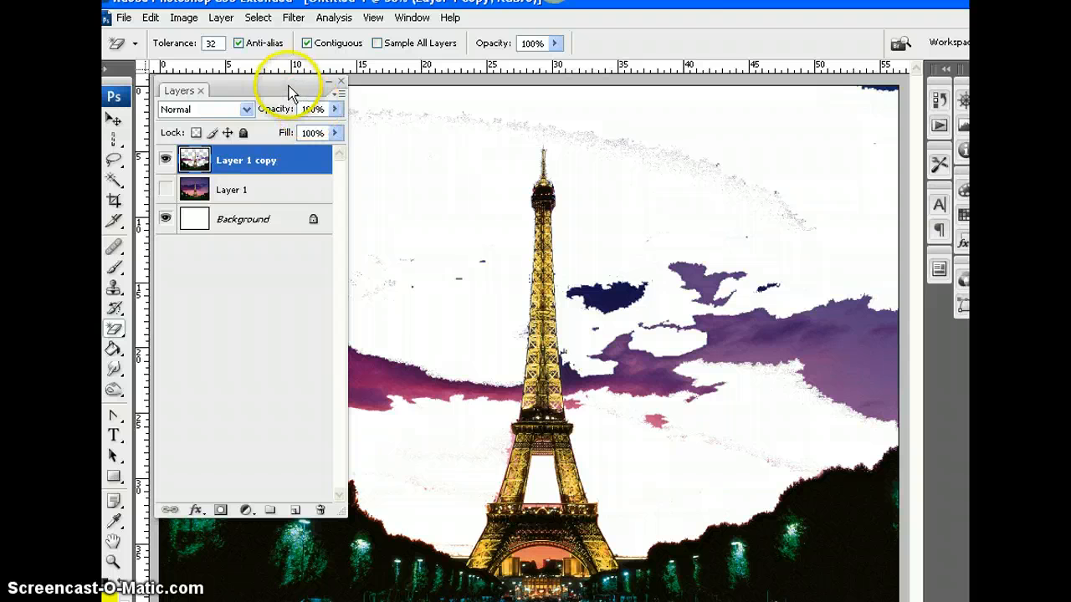
pyautogui.click(115, 270)
pyautogui.moveTo(362, 124)
pyautogui.mouseDown()
pyautogui.moveTo(434, 126)
pyautogui.moveTo(611, 172)
pyautogui.moveTo(709, 219)
pyautogui.moveTo(732, 298)
pyautogui.moveTo(498, 414)
pyautogui.moveTo(423, 508)
pyautogui.moveTo(529, 535)
pyautogui.mouseUp()
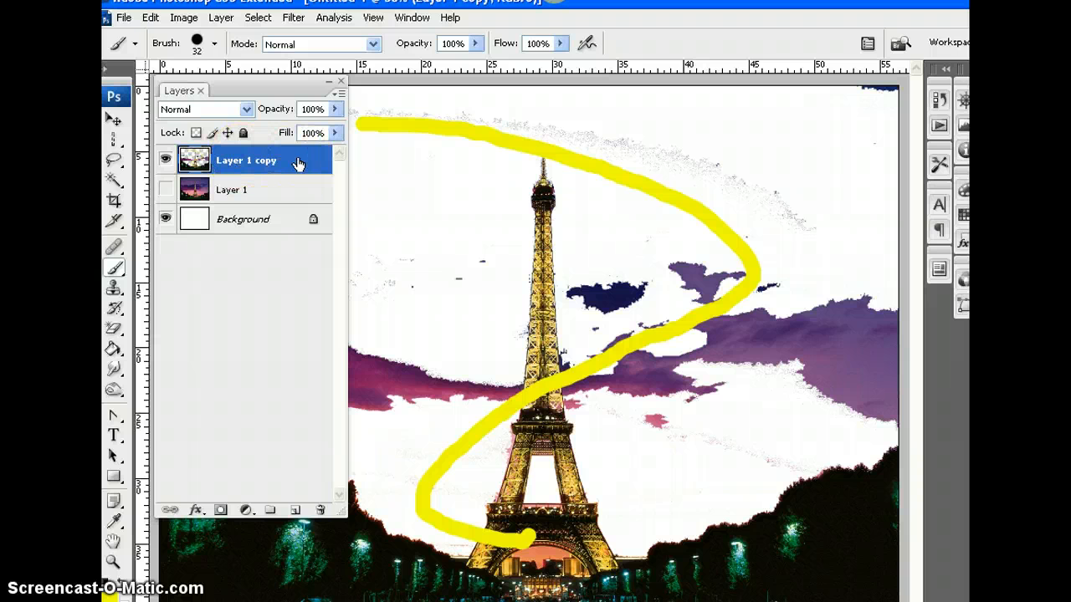
pyautogui.hotkey('ctrl', 'z')
pyautogui.click(311, 301)
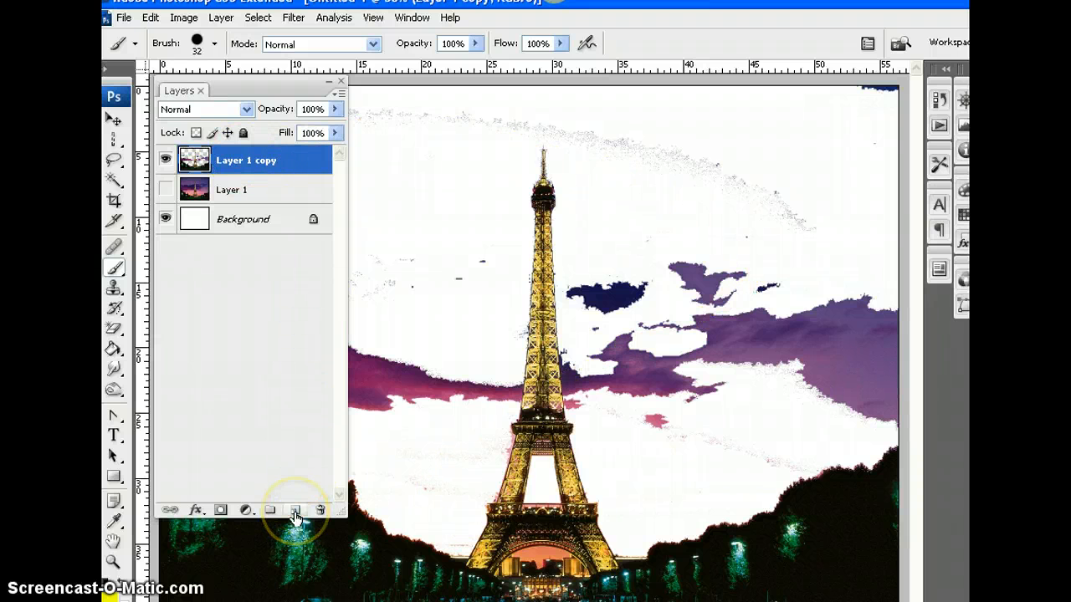
# Add a new layer above Layer 1 copy and paint a winding yellow stroke across the tower on it with the size 32 brush
pyautogui.click(296, 512)
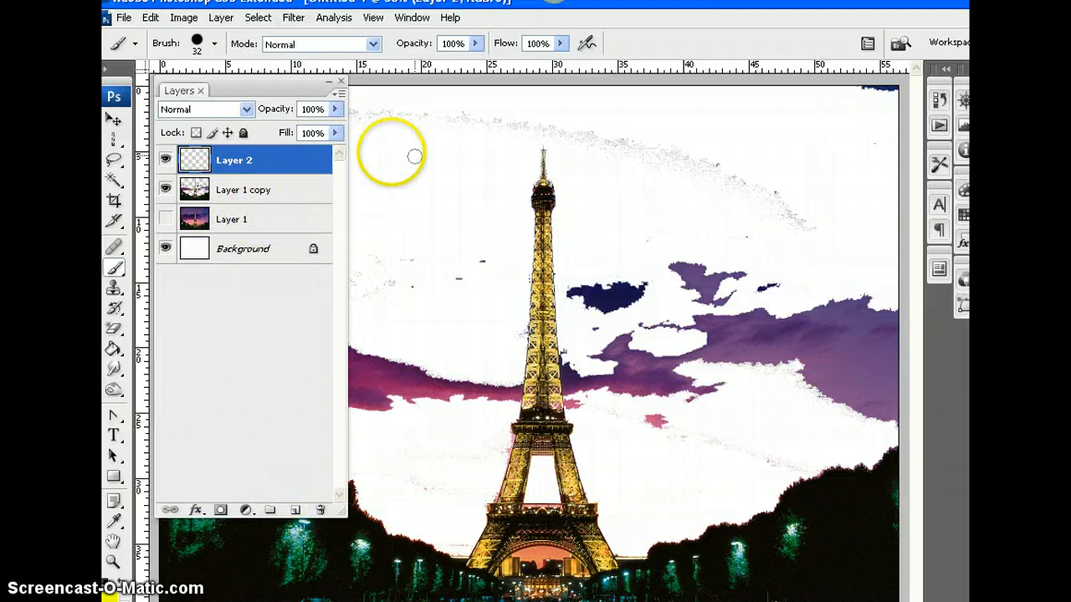
pyautogui.moveTo(368, 138)
pyautogui.mouseDown()
pyautogui.moveTo(595, 148)
pyautogui.moveTo(695, 205)
pyautogui.moveTo(651, 250)
pyautogui.moveTo(519, 319)
pyautogui.mouseUp()
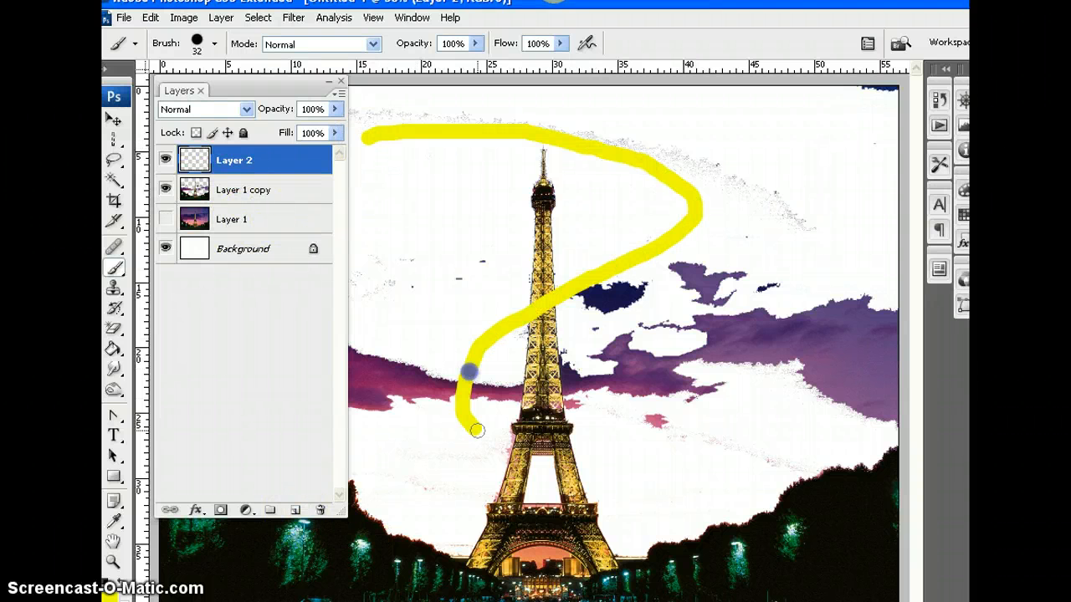
pyautogui.moveTo(476, 431); pyautogui.dragTo(623, 467)
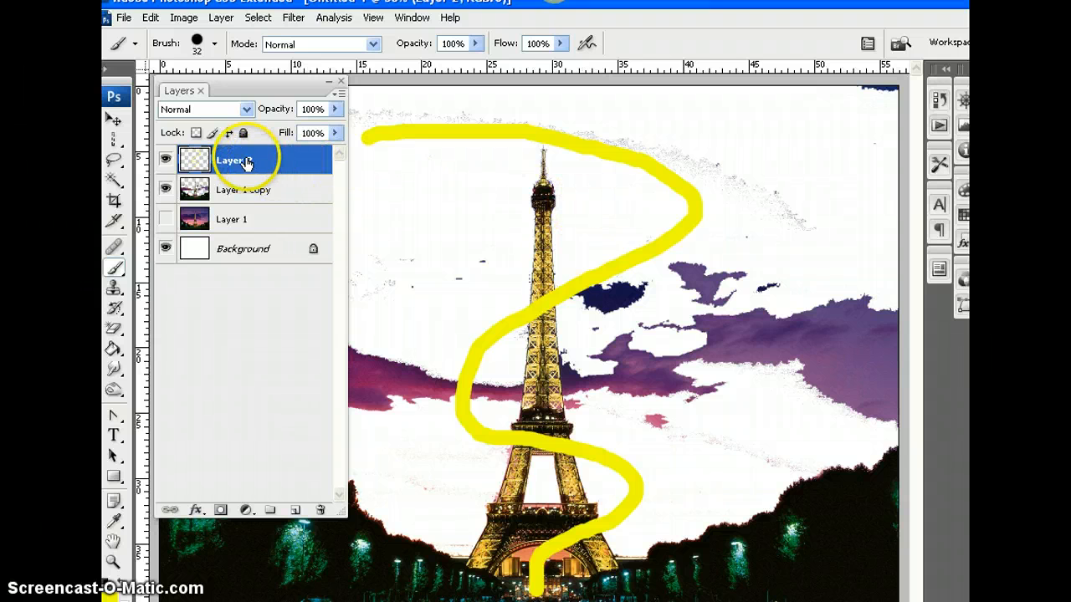
# Delete Layer 2 with the yellow stroke, undo the deletion, and toggle the layer's visibility off and on
pyautogui.moveTo(246, 159)
pyautogui.mouseDown()
pyautogui.moveTo(246, 449)
pyautogui.moveTo(319, 510)
pyautogui.mouseUp()
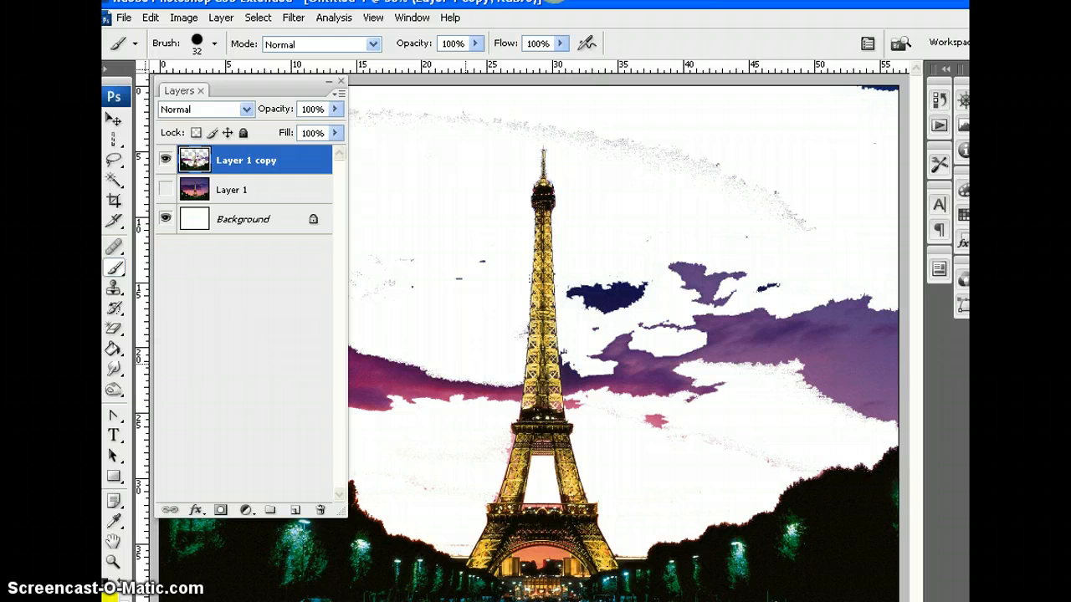
pyautogui.hotkey('ctrl', 'z')
pyautogui.click(165, 163)
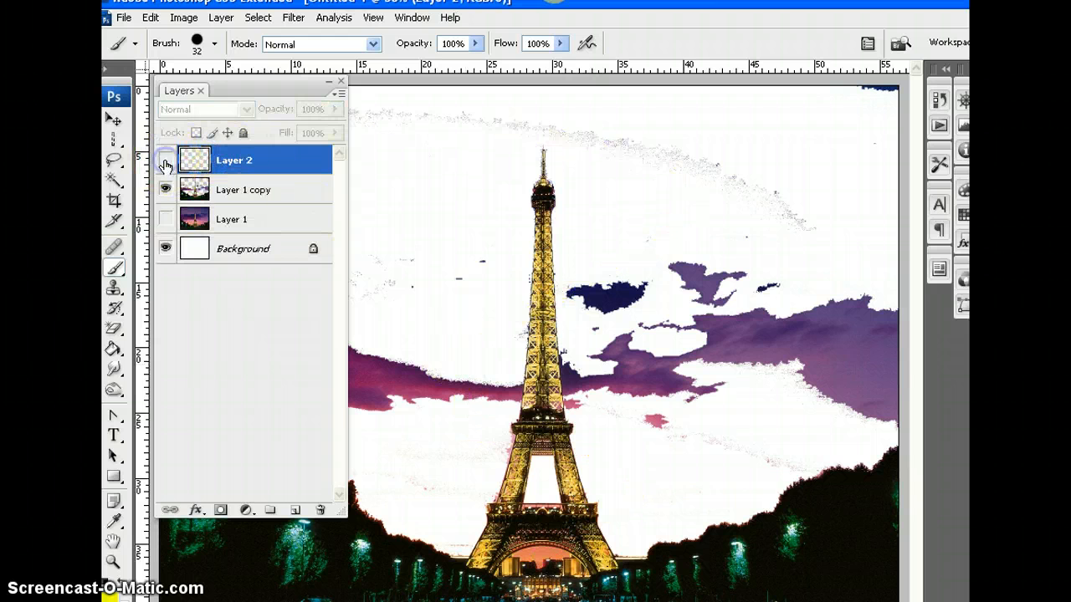
pyautogui.click(165, 163)
pyautogui.click(166, 163)
pyautogui.click(166, 163)
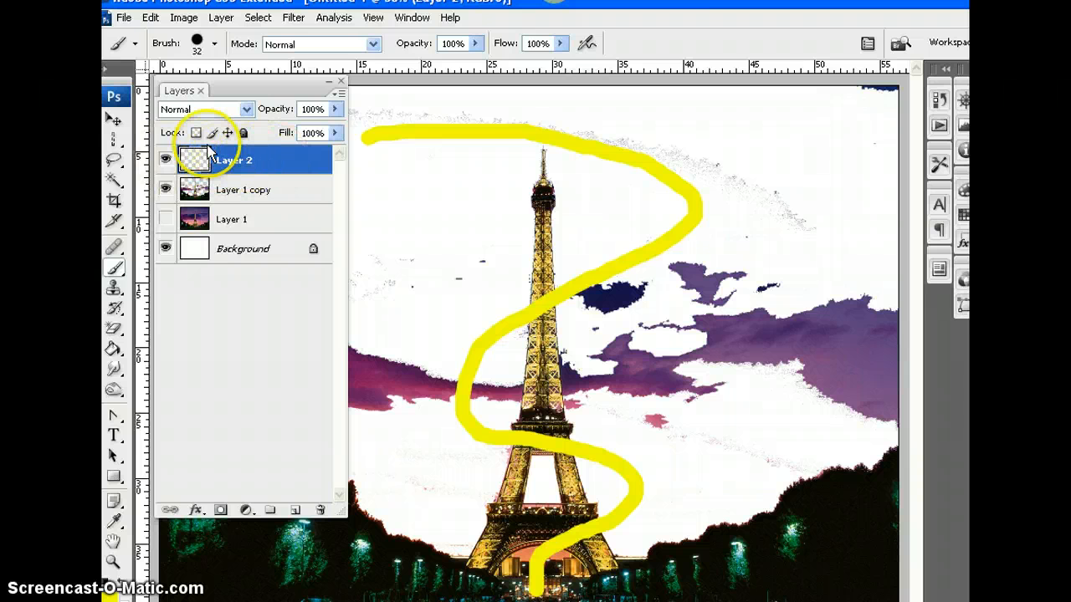
# Erase the yellow stroke where it crosses the tower's middle and lower platform on Layer 2 with the Eraser Tool at 33 px
pyautogui.click(114, 329)
pyautogui.moveTo(115, 333); pyautogui.dragTo(167, 328)
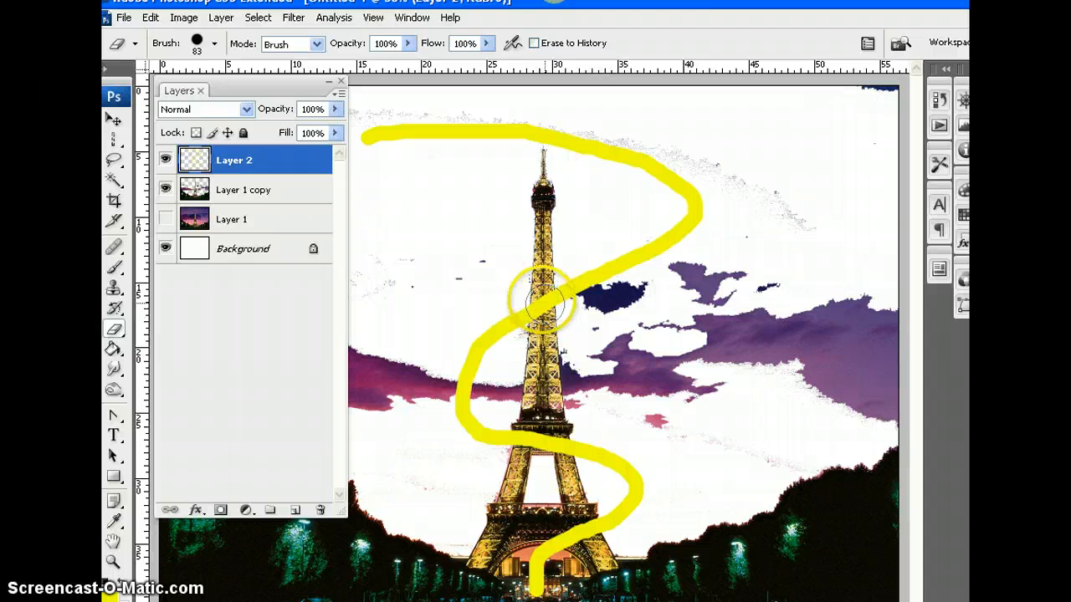
pyautogui.click(215, 44)
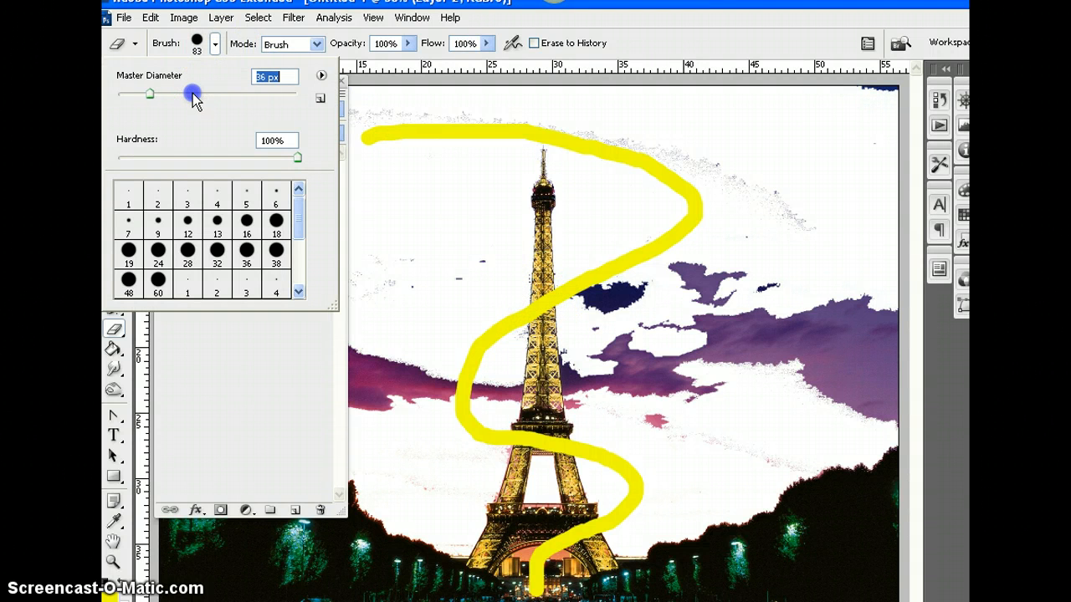
pyautogui.moveTo(192, 94); pyautogui.dragTo(147, 94)
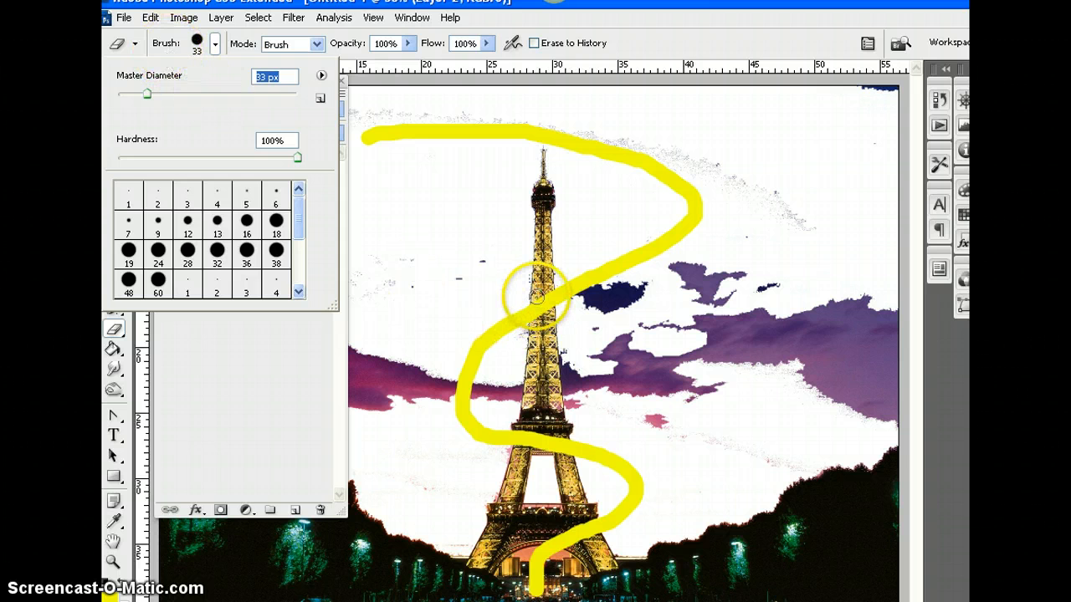
pyautogui.click(536, 296)
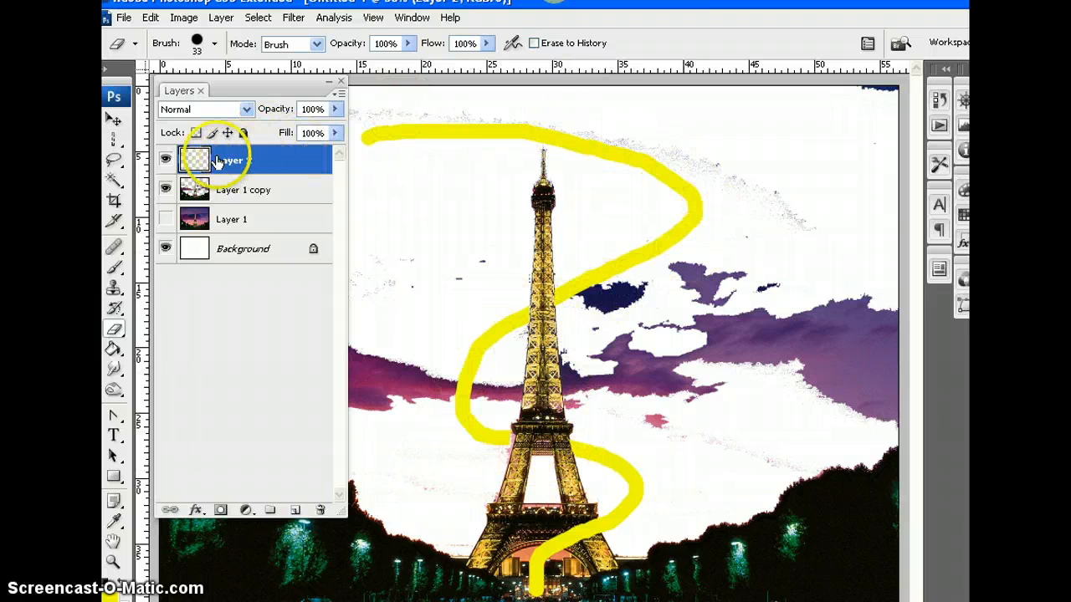
# Delete Layer 2 containing the partly erased yellow stroke
pyautogui.moveTo(224, 163); pyautogui.dragTo(224, 488)
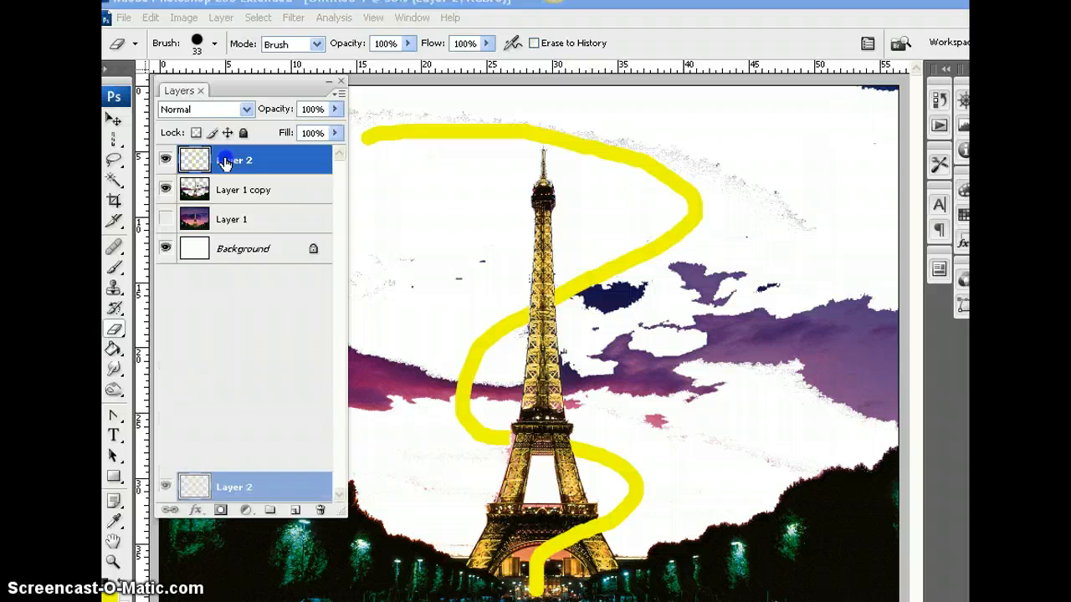
pyautogui.moveTo(324, 509); pyautogui.dragTo(324, 510)
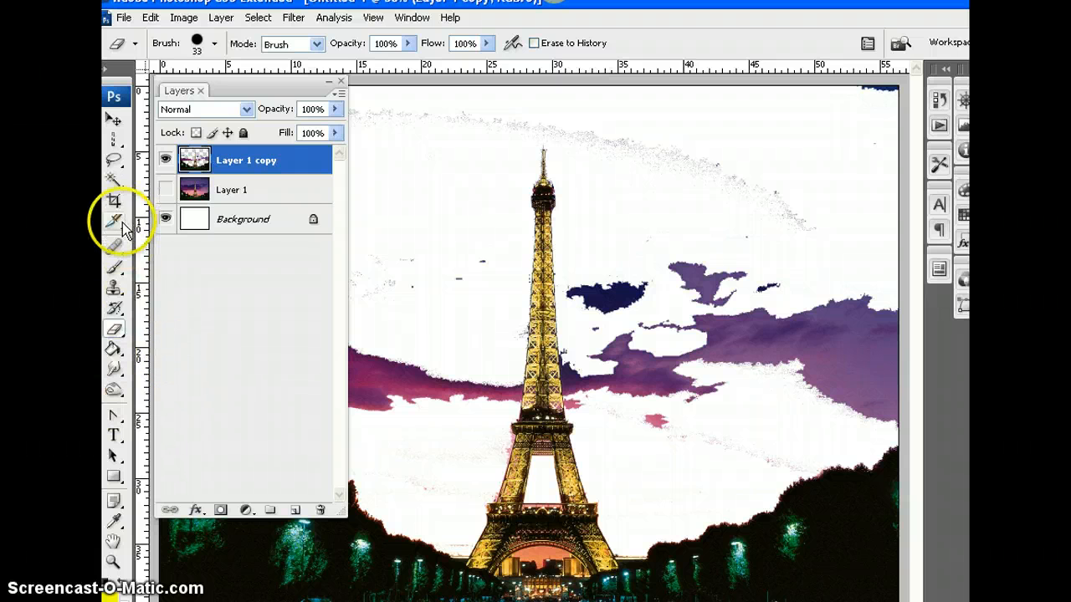
pyautogui.click(115, 269)
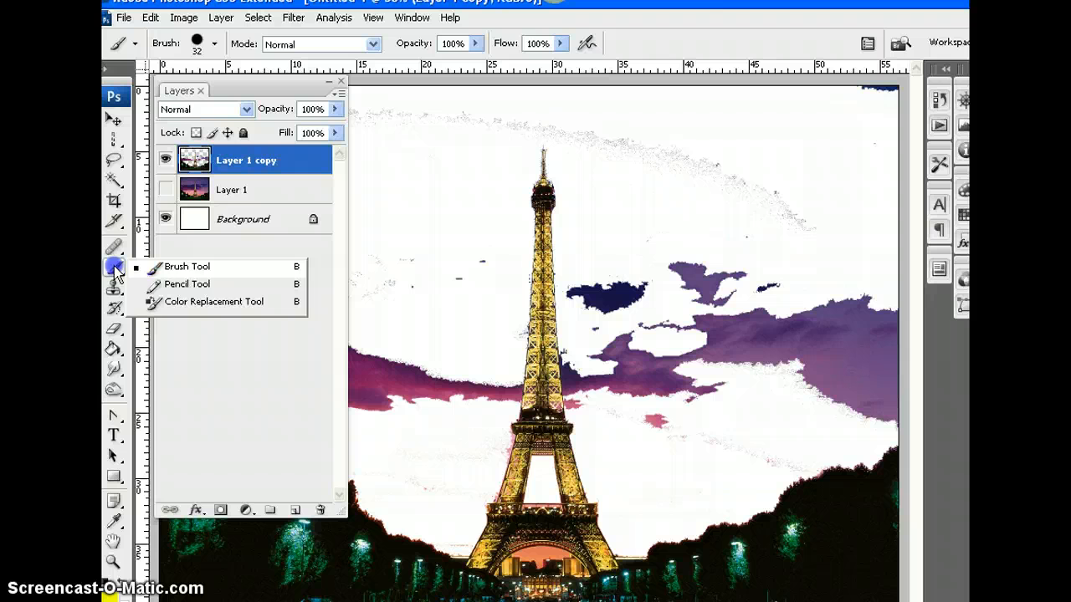
pyautogui.click(114, 309)
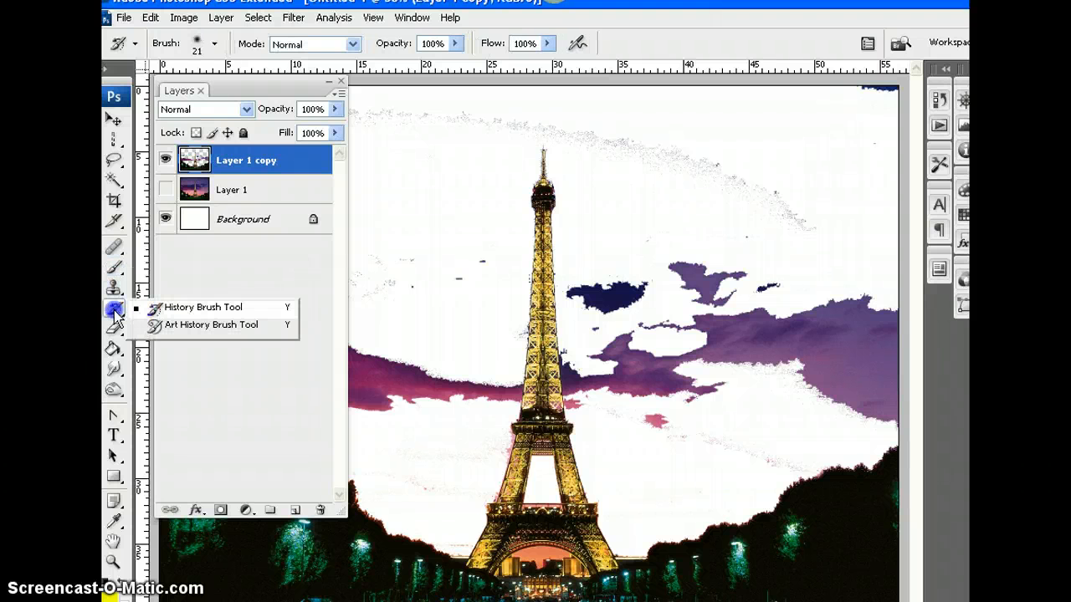
pyautogui.click(112, 331)
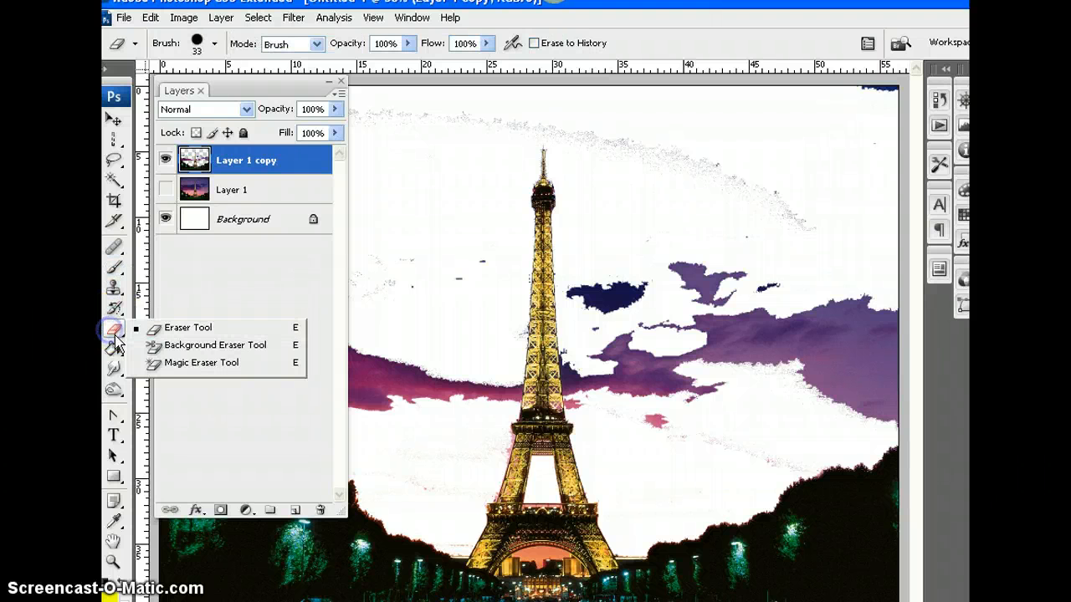
# Add a new layer above Layer 1 copy and draw a winding S-shaped path around the tower with the Pen Tool
pyautogui.click(115, 417)
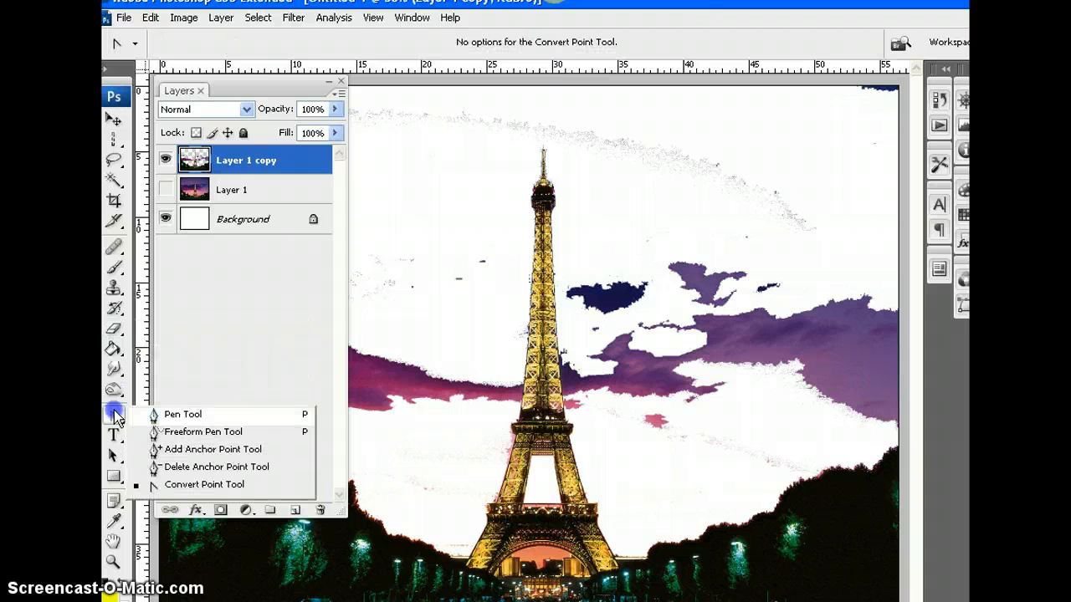
pyautogui.click(182, 415)
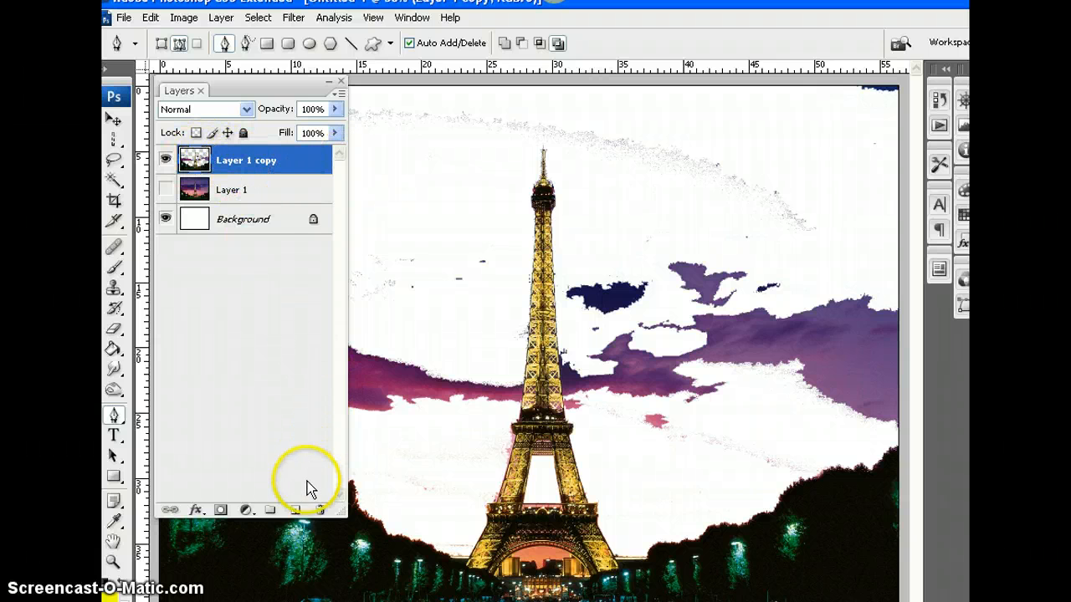
pyautogui.click(295, 511)
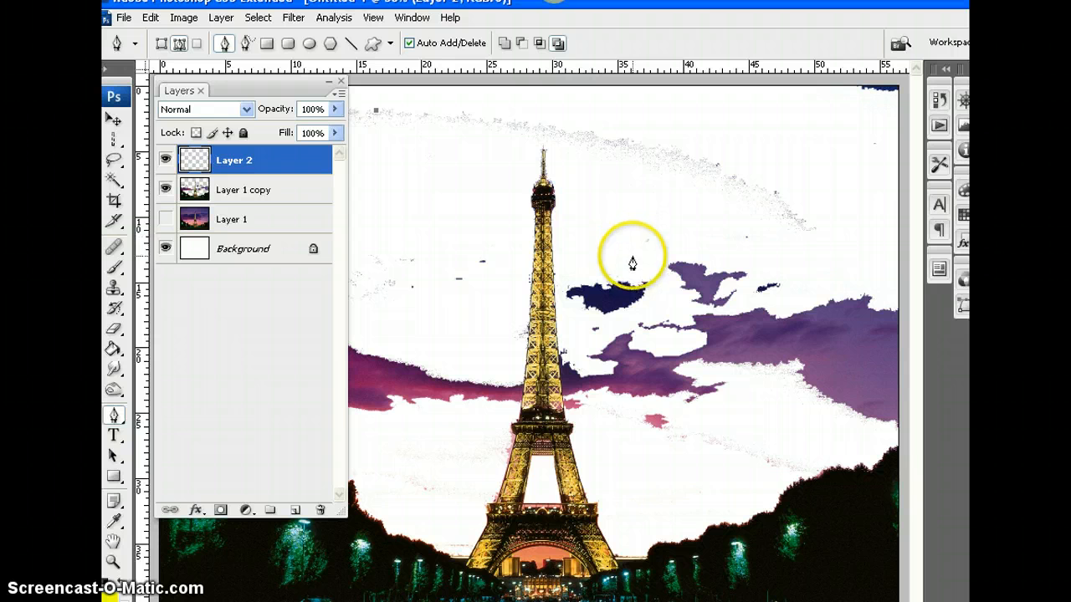
pyautogui.moveTo(637, 251); pyautogui.dragTo(542, 353)
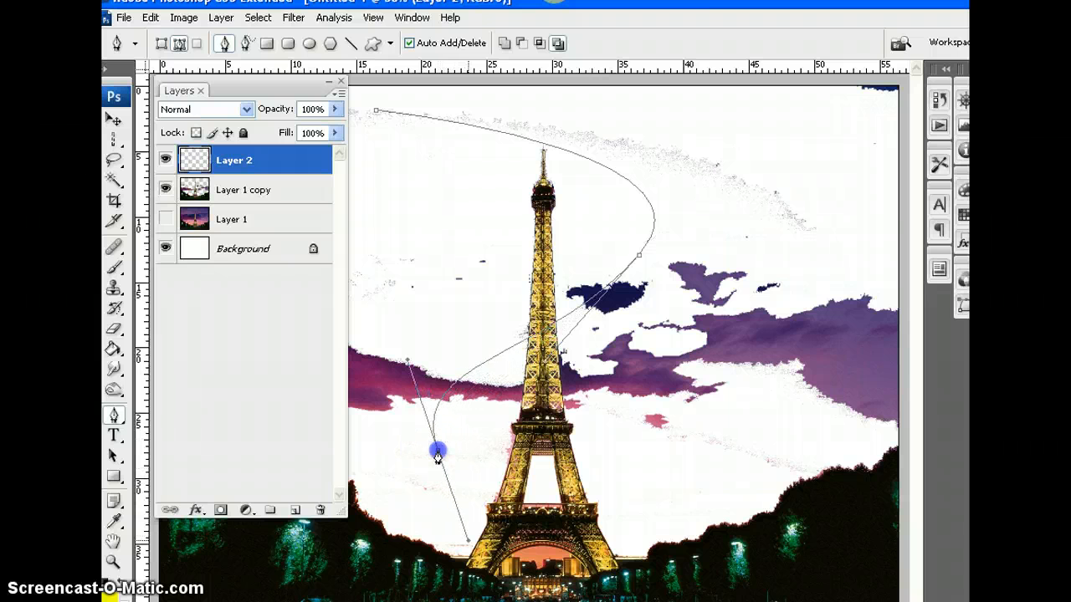
pyautogui.moveTo(467, 540); pyautogui.dragTo(531, 565)
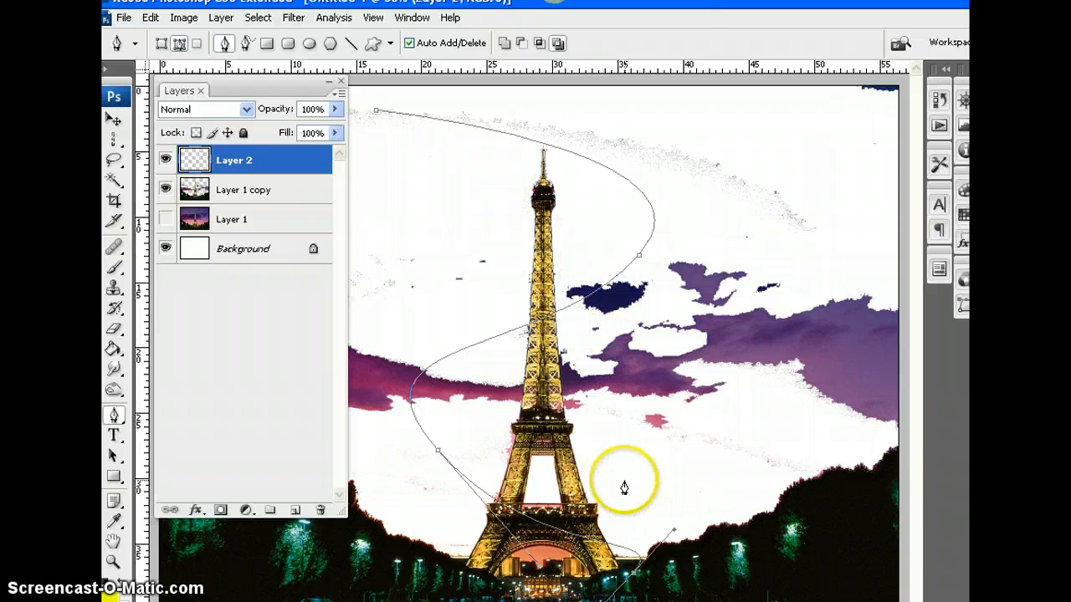
# Stroke the winding path with the yellow size 32 brush, with Simulate Pressure off, and undo the stroke
pyautogui.rightClick(602, 297)
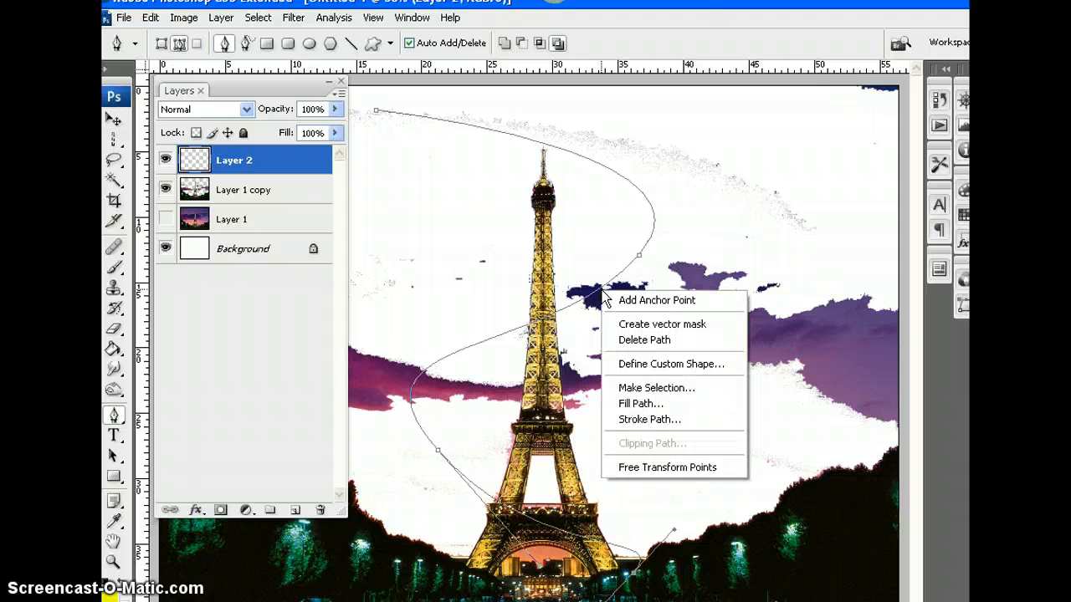
pyautogui.click(644, 418)
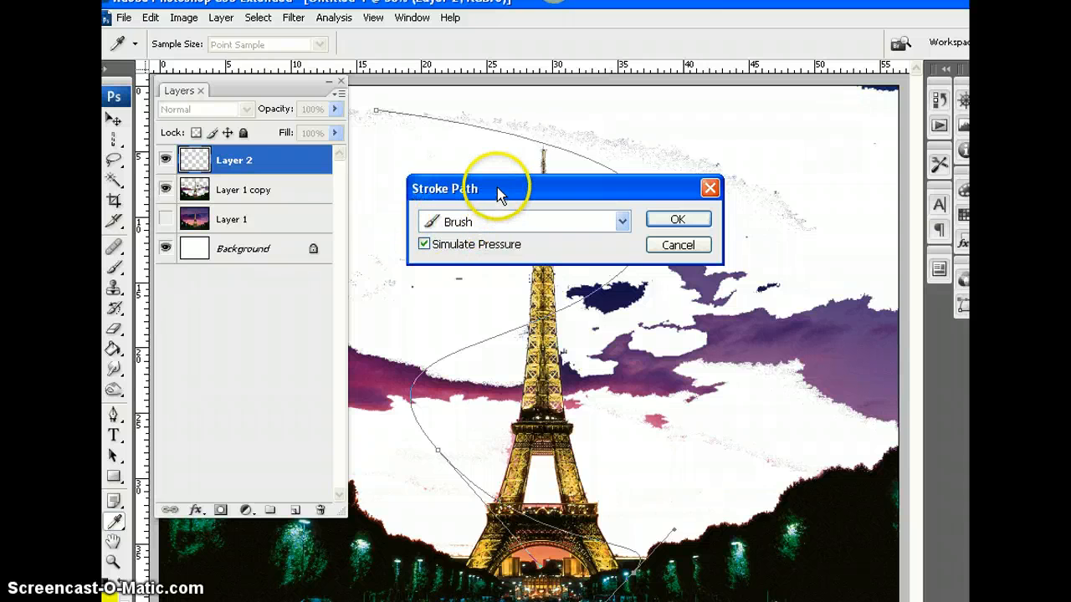
pyautogui.moveTo(510, 192)
pyautogui.mouseDown()
pyautogui.moveTo(659, 177)
pyautogui.moveTo(701, 148)
pyautogui.mouseUp()
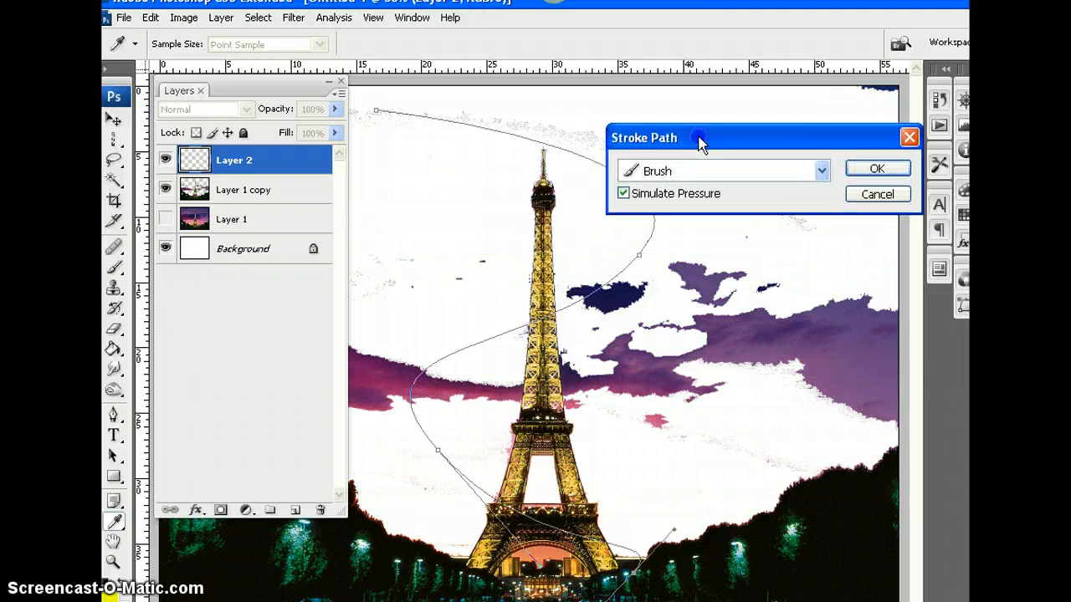
pyautogui.click(624, 195)
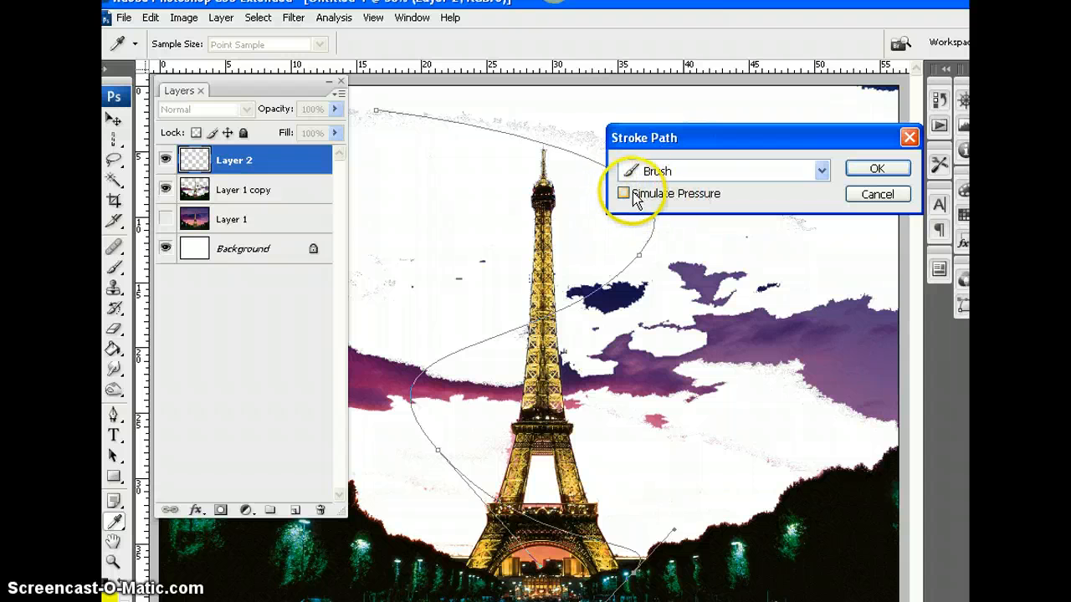
pyautogui.click(874, 171)
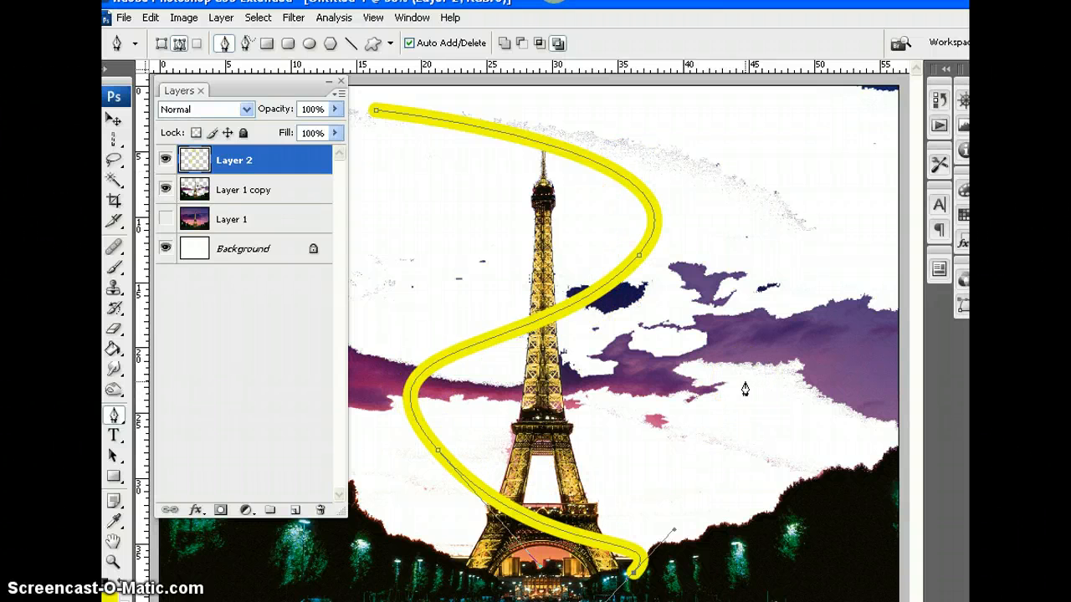
pyautogui.hotkey('ctrl', 'z')
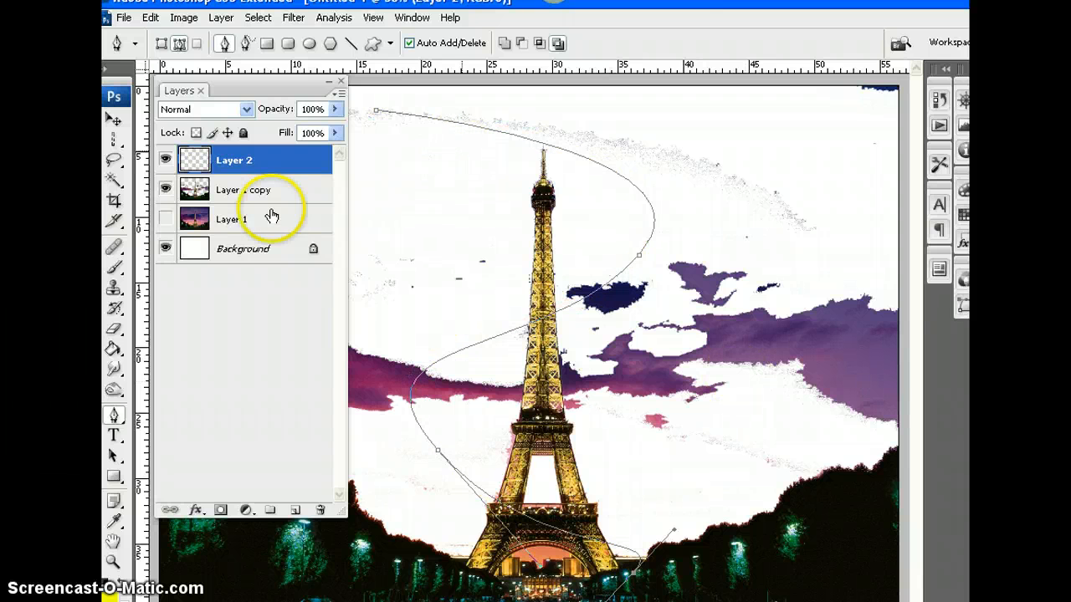
# Set the brush diameter to 9 px, paint a short zigzag test stroke beside the tower, and undo it
pyautogui.click(115, 269)
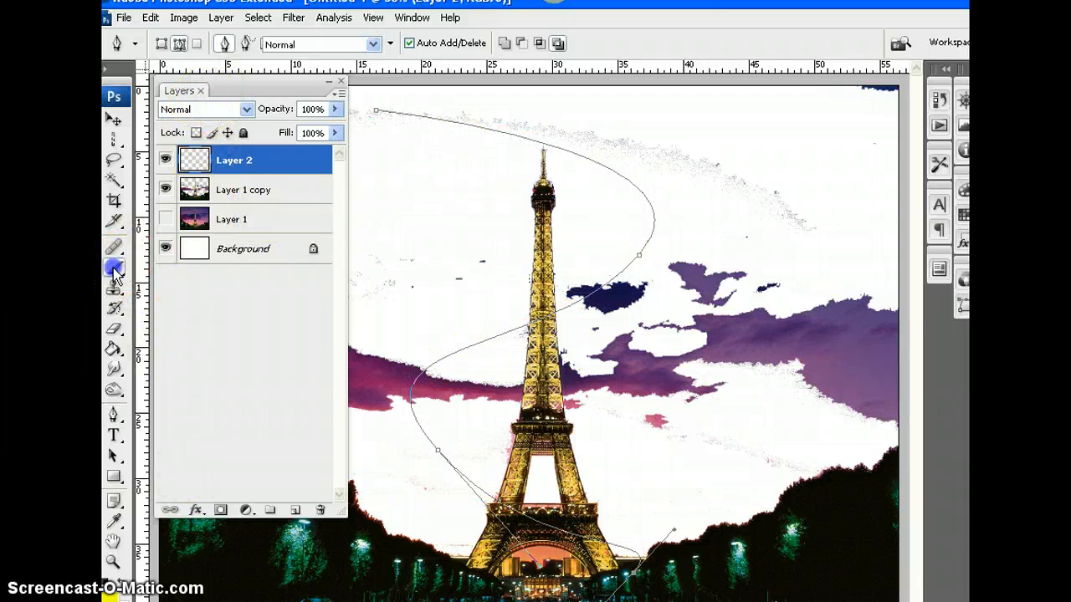
pyautogui.click(214, 43)
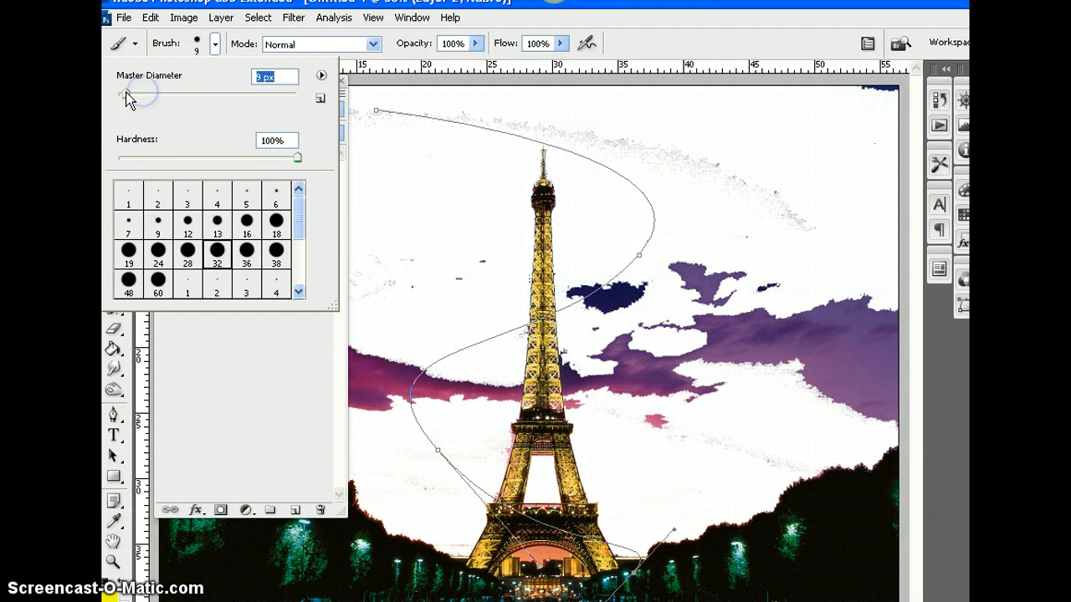
pyautogui.moveTo(394, 179); pyautogui.dragTo(465, 301)
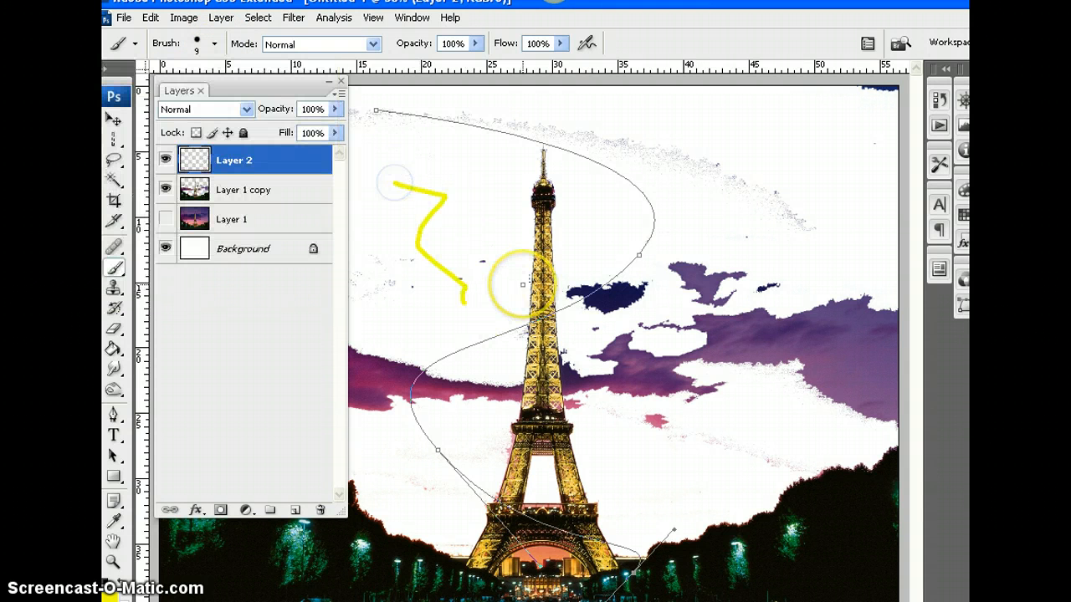
pyautogui.hotkey('ctrl', 'z')
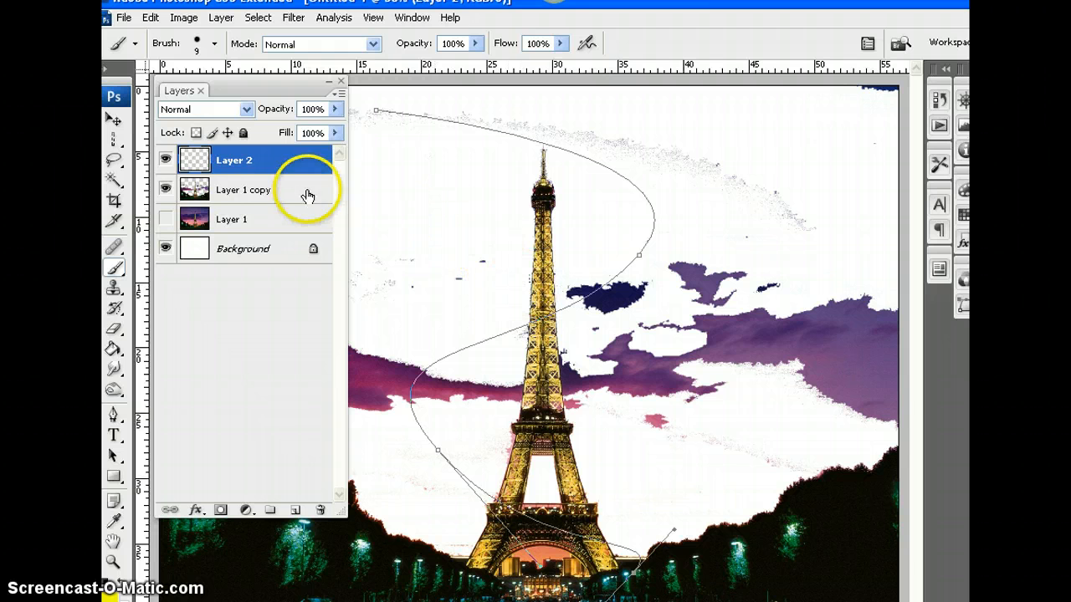
# Stroke the winding path with the 9 px brush, keeping Simulate Pressure off, and undo the stroke
pyautogui.click(115, 415)
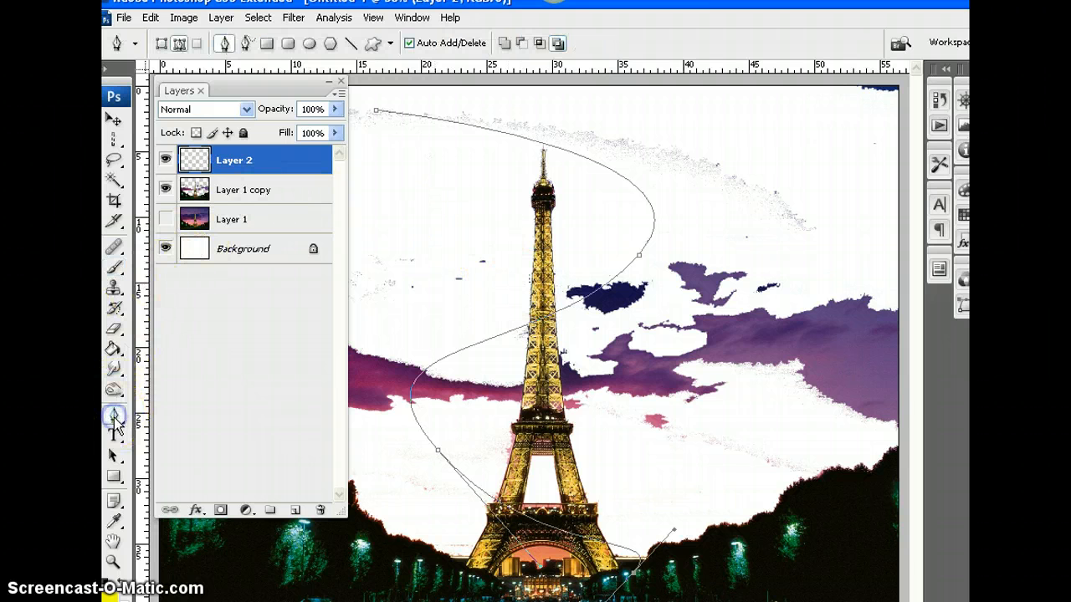
pyautogui.rightClick(462, 133)
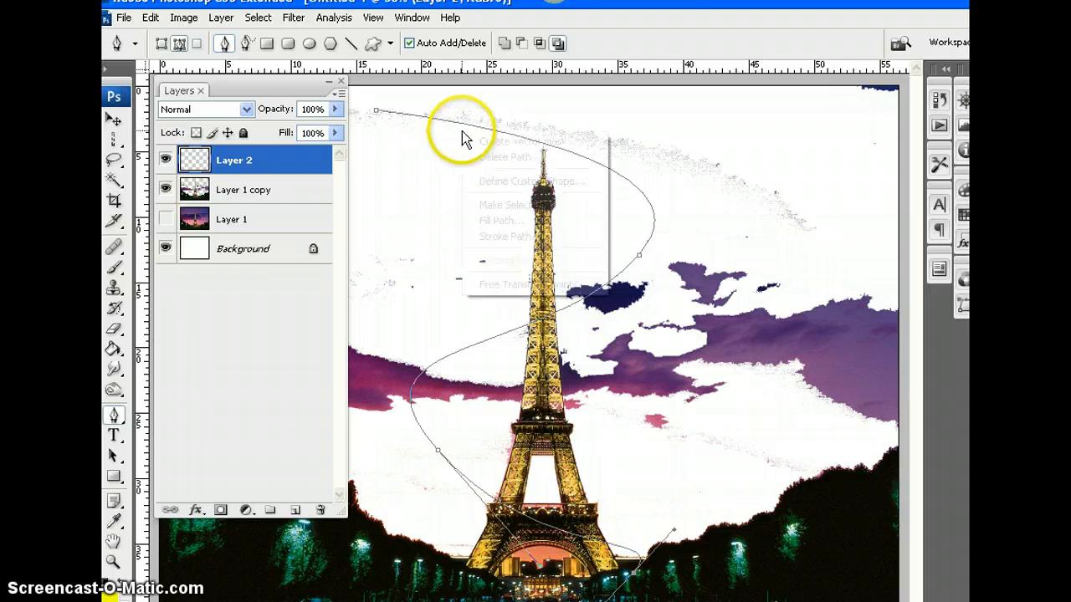
pyautogui.click(514, 237)
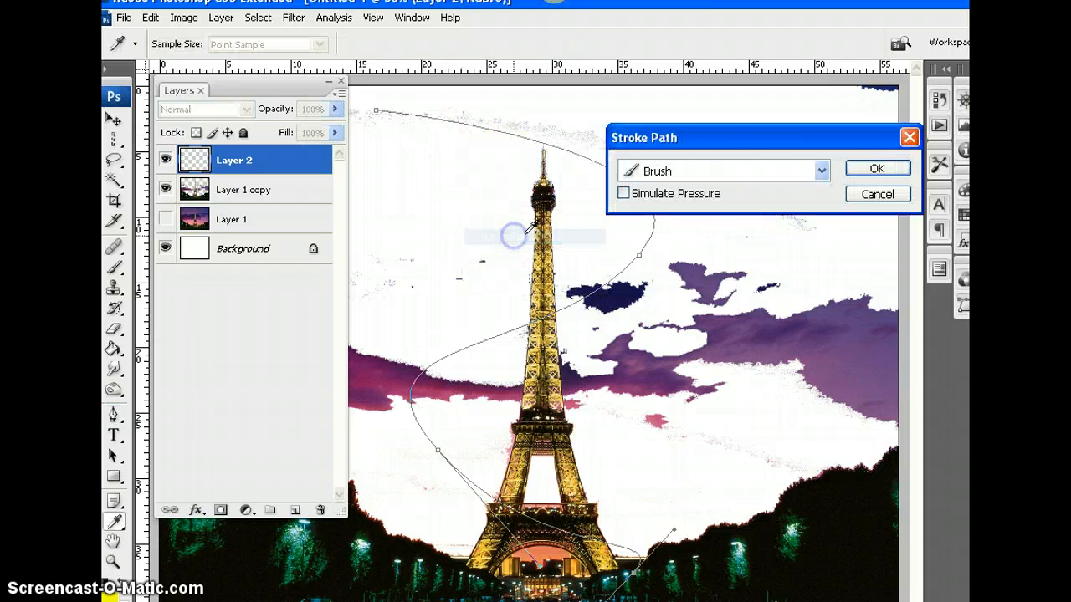
pyautogui.click(876, 171)
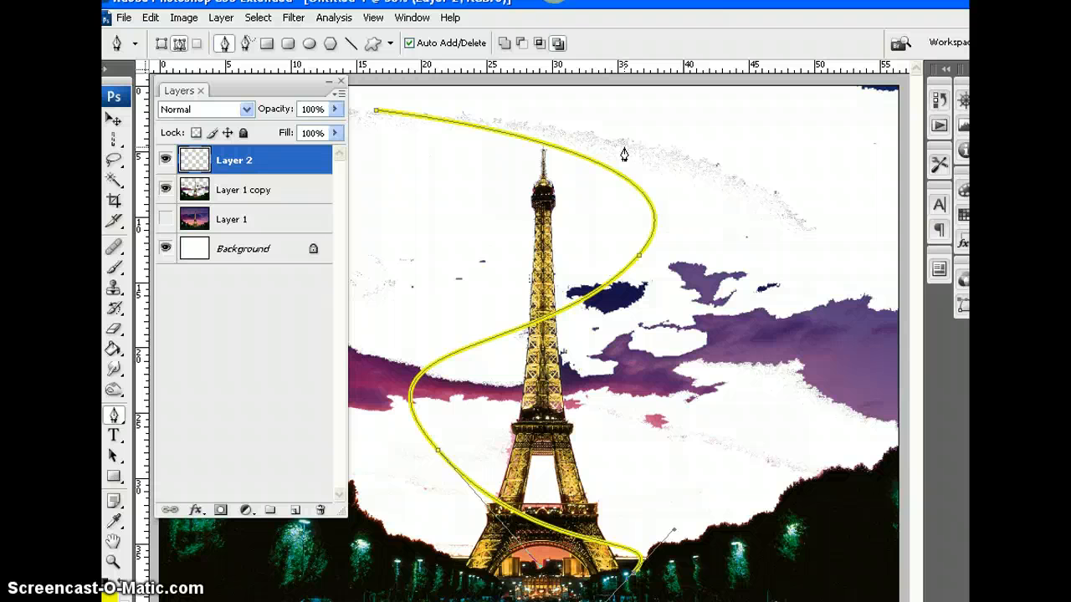
pyautogui.hotkey('ctrl', 'z')
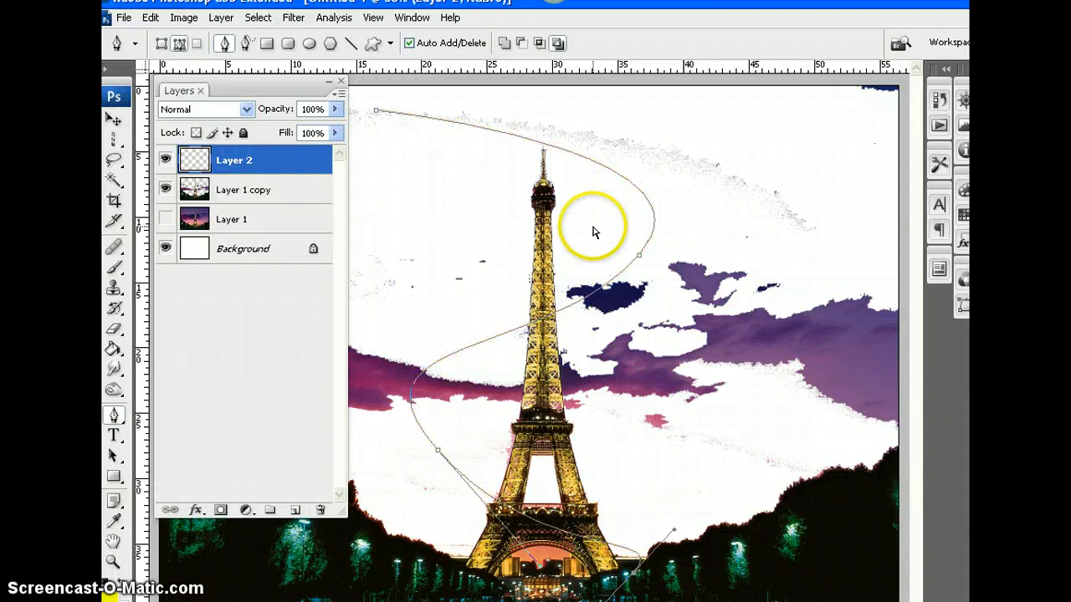
# Open the full brush settings for the Brush tool, enable Shape Dynamics, and set the Minimum Diameter to 0%
pyautogui.click(116, 269)
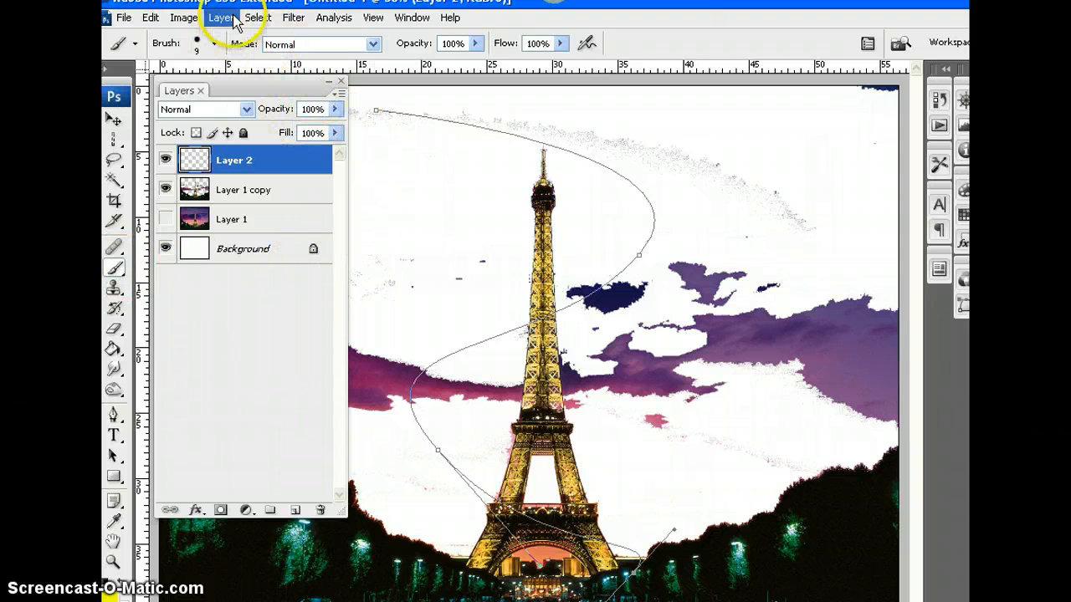
pyautogui.click(412, 20)
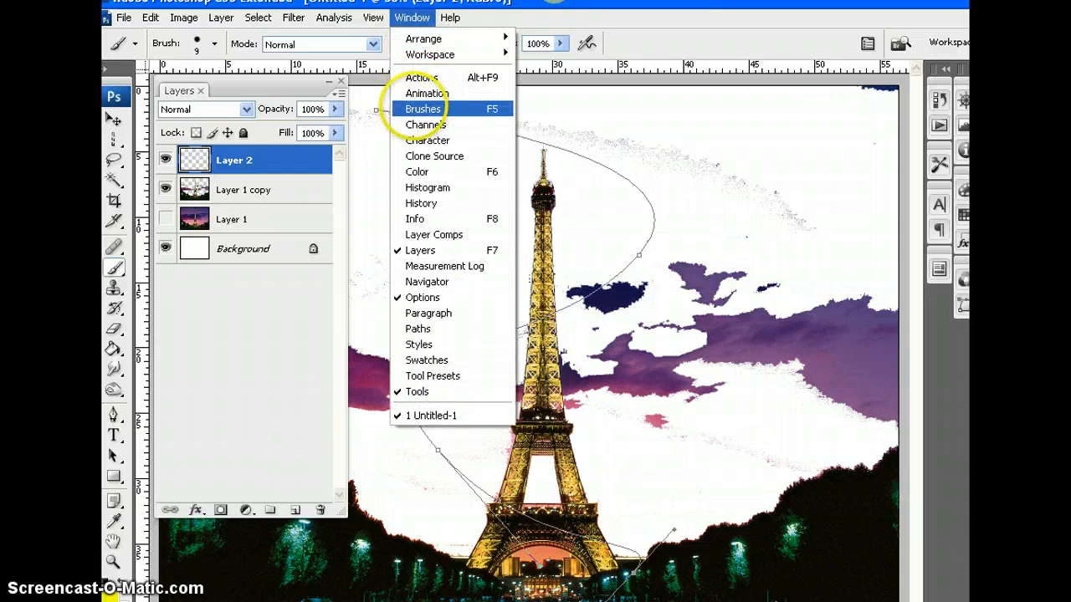
pyautogui.click(422, 108)
pyautogui.moveTo(868, 148); pyautogui.dragTo(763, 76)
pyautogui.click(612, 137)
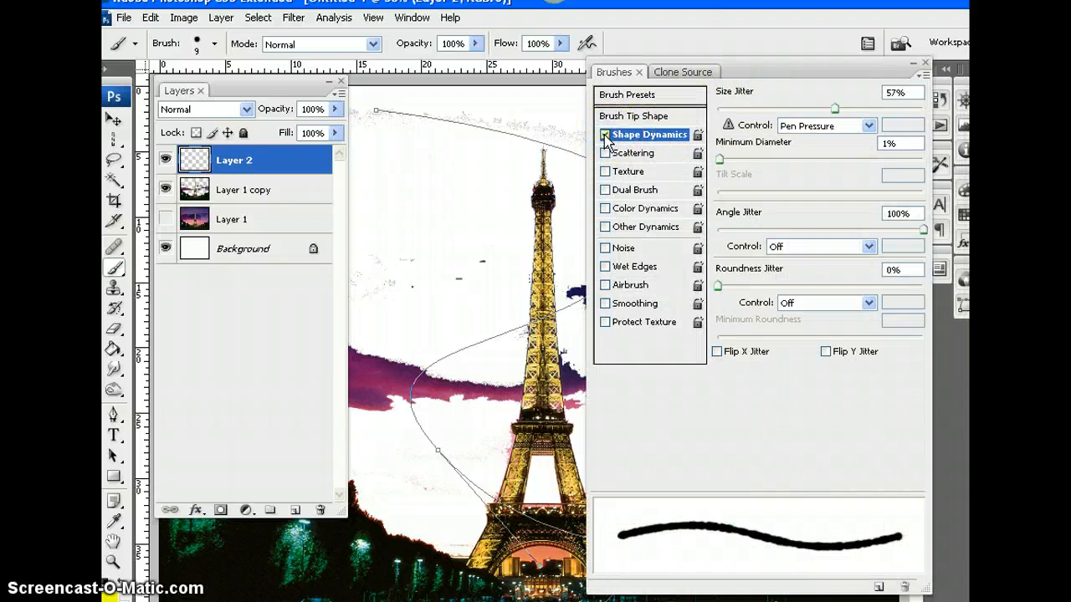
pyautogui.moveTo(718, 158); pyautogui.dragTo(742, 158)
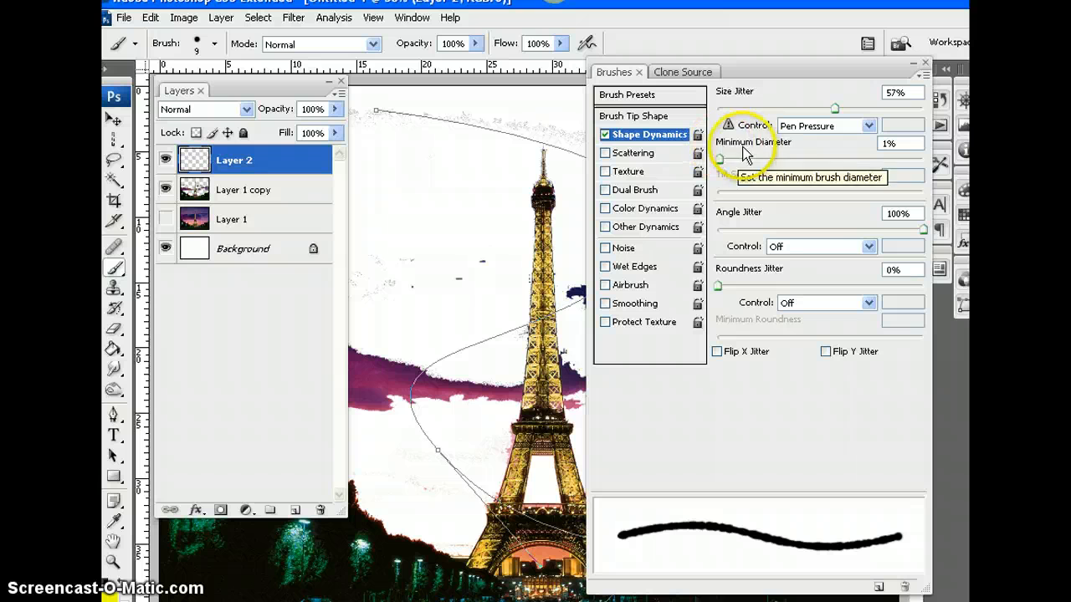
pyautogui.moveTo(807, 160)
pyautogui.mouseDown()
pyautogui.moveTo(717, 166)
pyautogui.moveTo(801, 163)
pyautogui.moveTo(814, 173)
pyautogui.mouseUp()
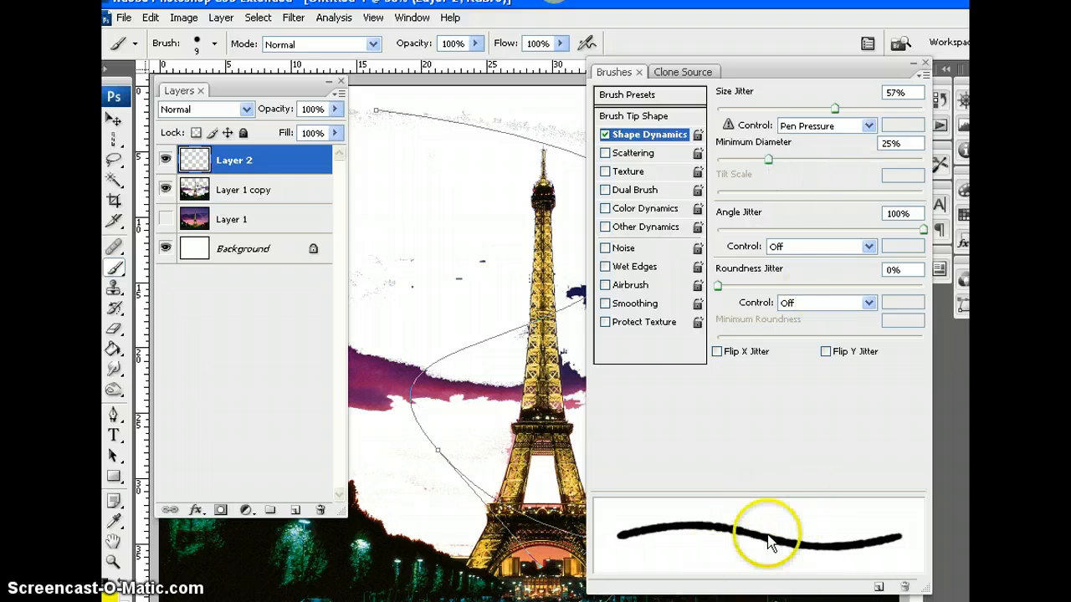
pyautogui.moveTo(770, 166)
pyautogui.mouseDown()
pyautogui.moveTo(856, 163)
pyautogui.moveTo(780, 172)
pyautogui.mouseUp()
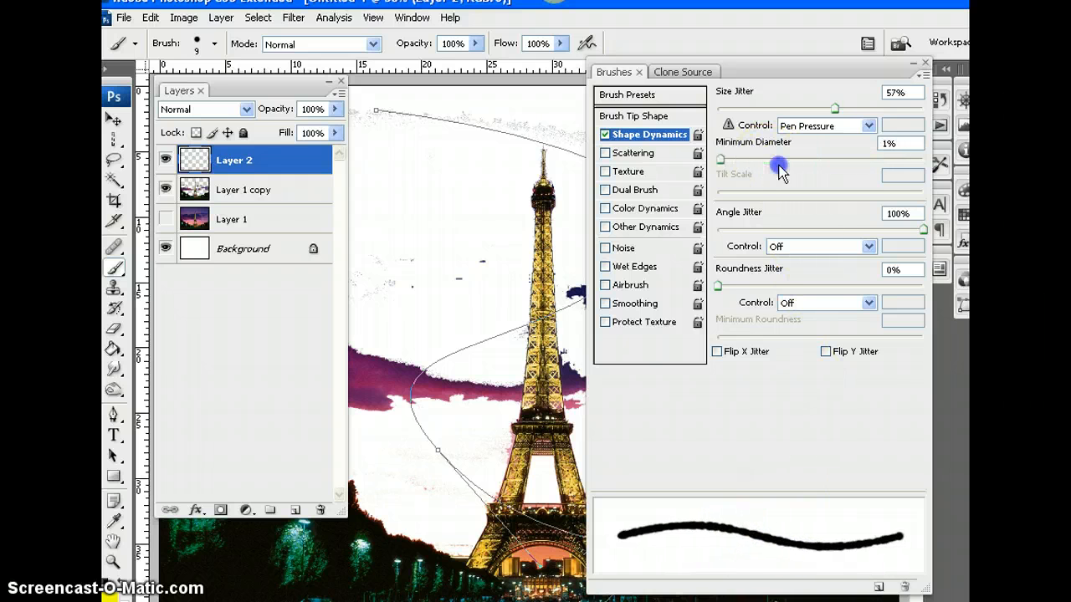
# Enable Scattering for the brush and set the Scatter amount to 552%
pyautogui.click(630, 154)
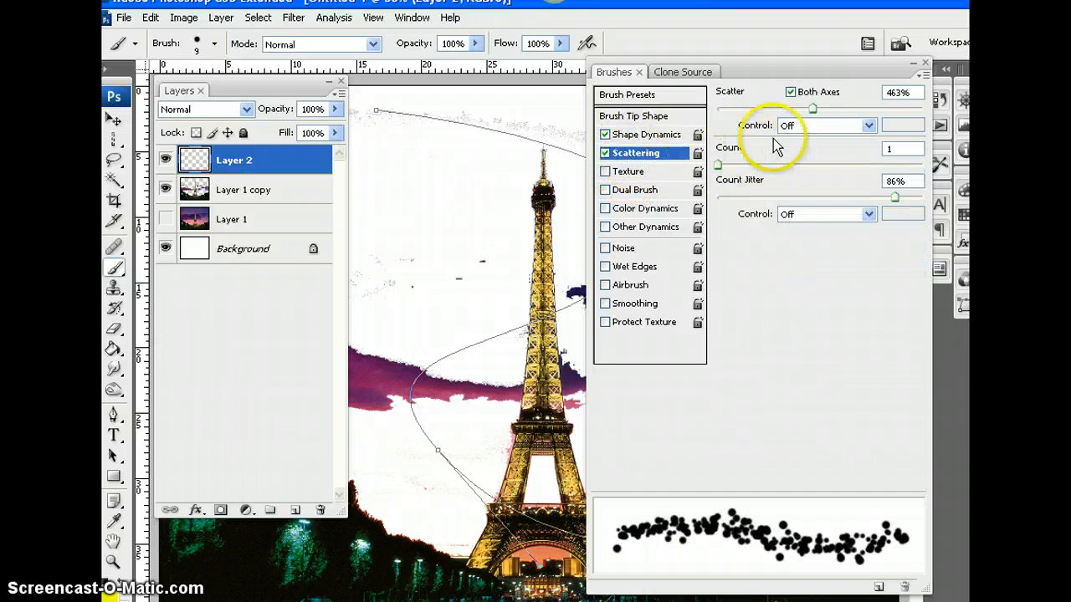
pyautogui.moveTo(812, 108)
pyautogui.mouseDown()
pyautogui.moveTo(905, 114)
pyautogui.moveTo(730, 121)
pyautogui.moveTo(875, 125)
pyautogui.mouseUp()
pyautogui.moveTo(717, 167)
pyautogui.mouseDown()
pyautogui.moveTo(873, 162)
pyautogui.moveTo(717, 165)
pyautogui.mouseUp()
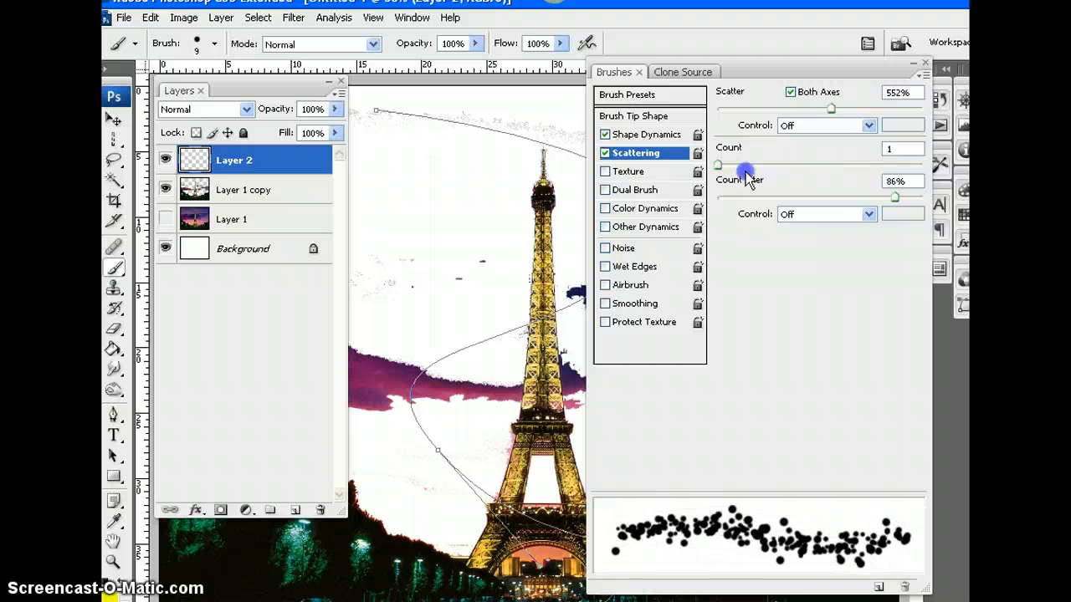
# Try Fade as the scatter control and vary the Scatter amount between 987% and 359%
pyautogui.click(870, 125)
pyautogui.click(862, 157)
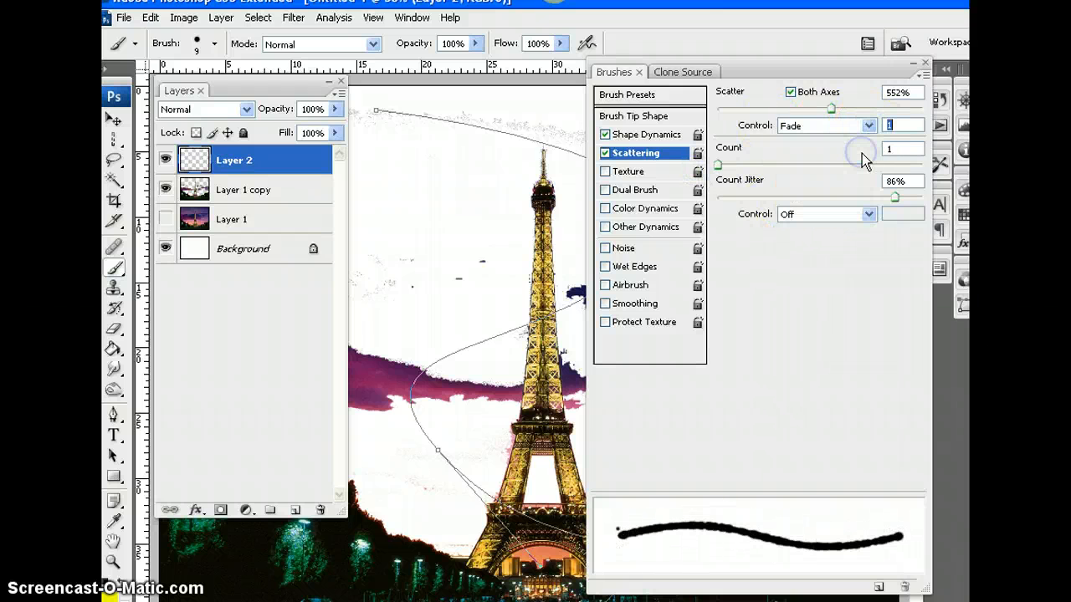
pyautogui.moveTo(717, 164)
pyautogui.mouseDown()
pyautogui.moveTo(770, 166)
pyautogui.moveTo(717, 165)
pyautogui.mouseUp()
pyautogui.moveTo(831, 109); pyautogui.dragTo(830, 113)
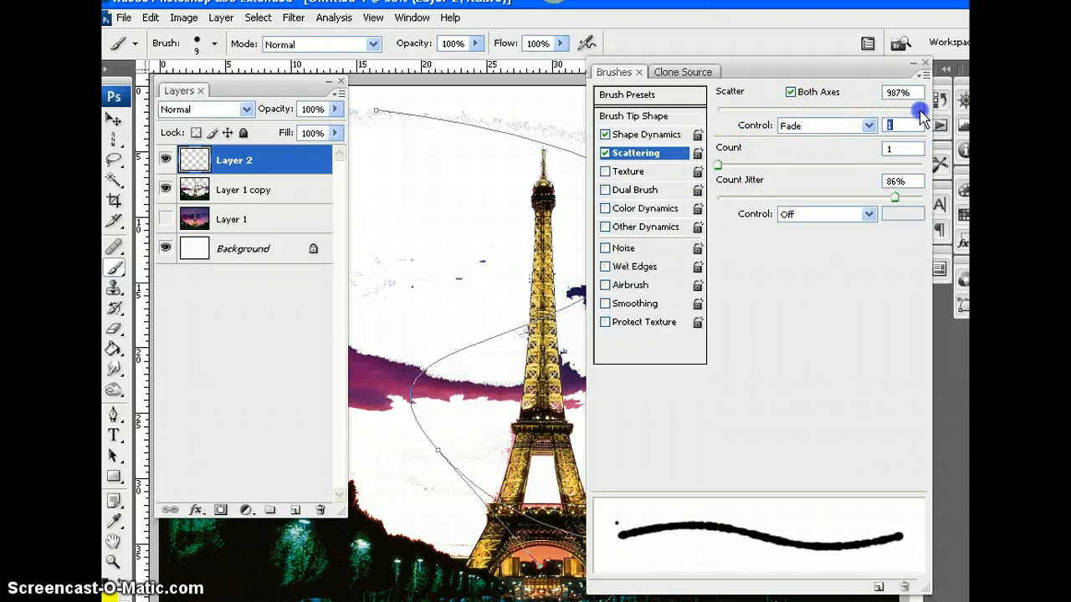
# Set the scatter control to Pen Tilt and the Scatter amount to 691%
pyautogui.click(868, 126)
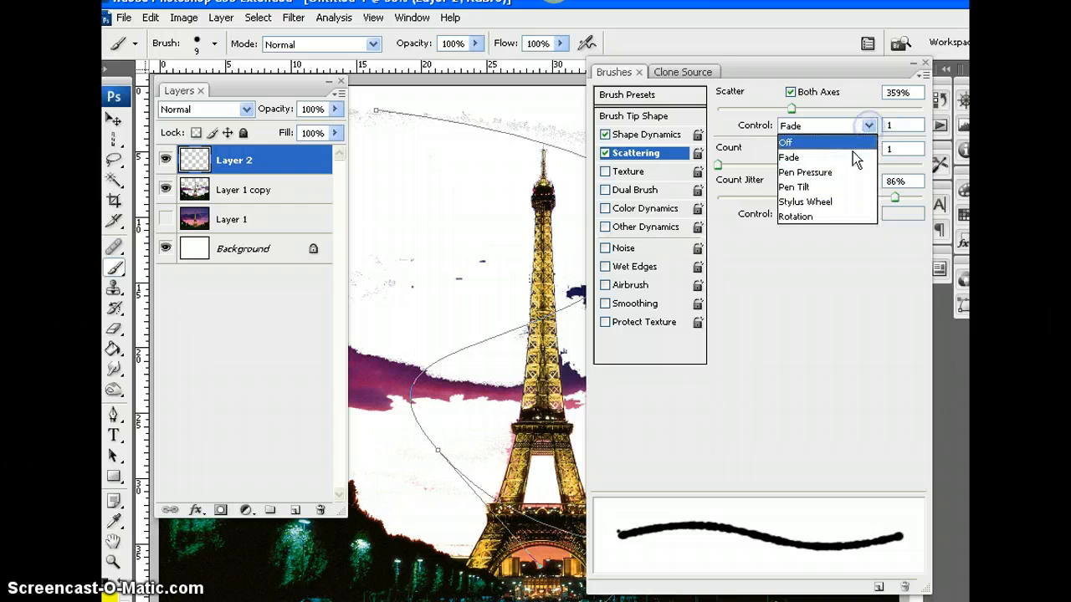
pyautogui.click(845, 185)
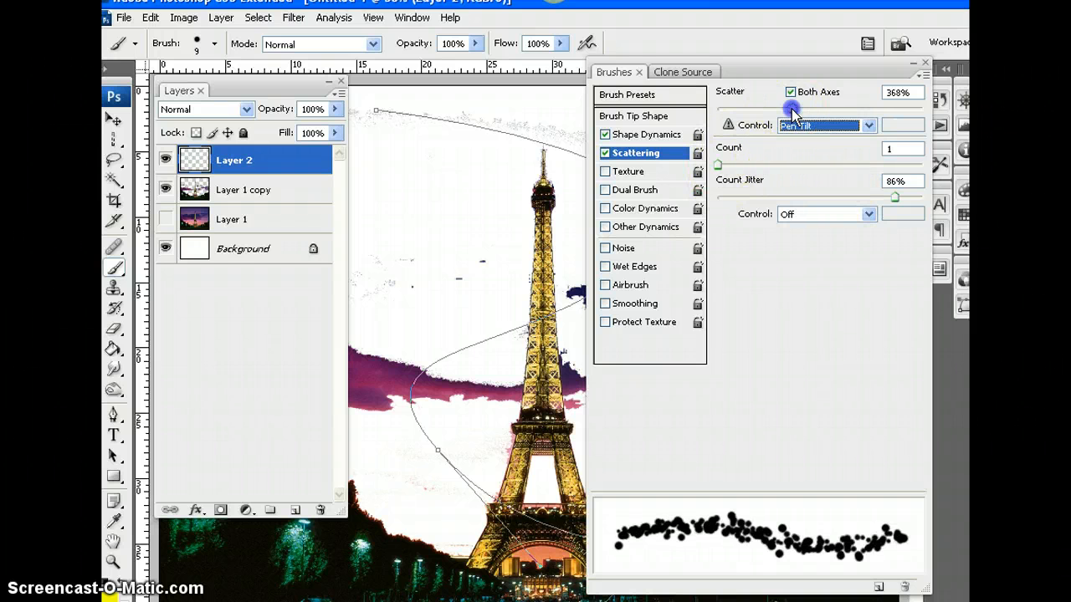
pyautogui.moveTo(791, 109); pyautogui.dragTo(862, 111)
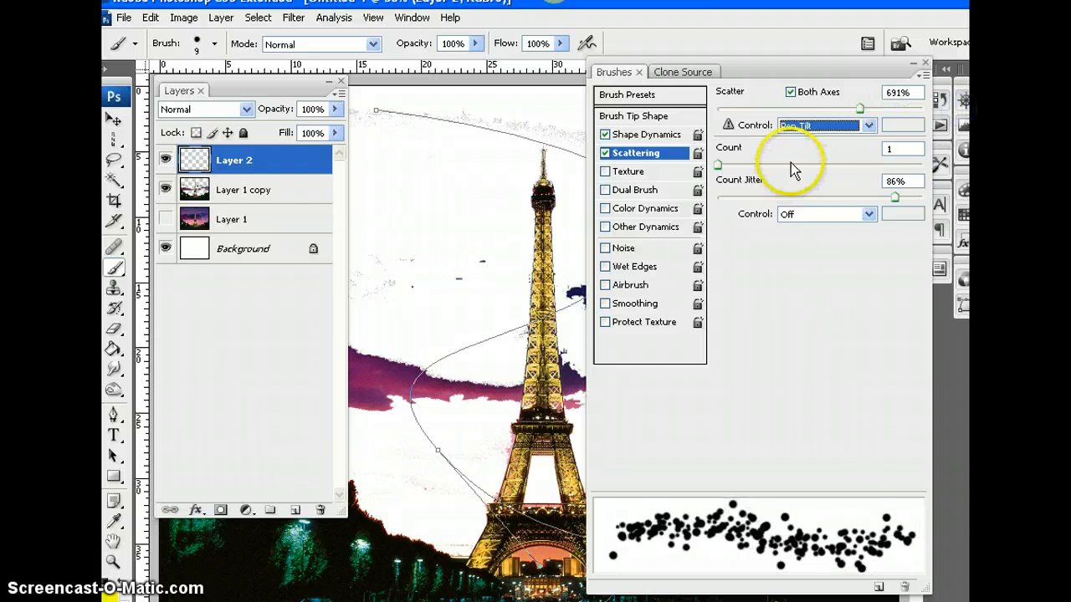
# Enable Other Dynamics for the brush, with Opacity Jitter at 70% and Flow Jitter at 100%
pyautogui.click(629, 227)
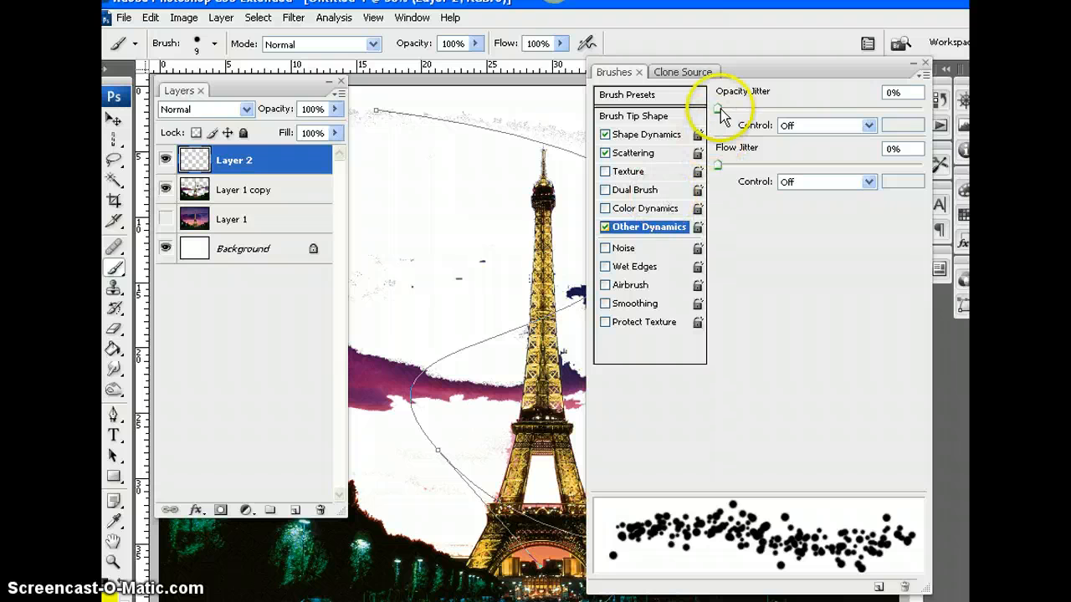
pyautogui.moveTo(718, 110)
pyautogui.mouseDown()
pyautogui.moveTo(906, 109)
pyautogui.moveTo(733, 109)
pyautogui.mouseUp()
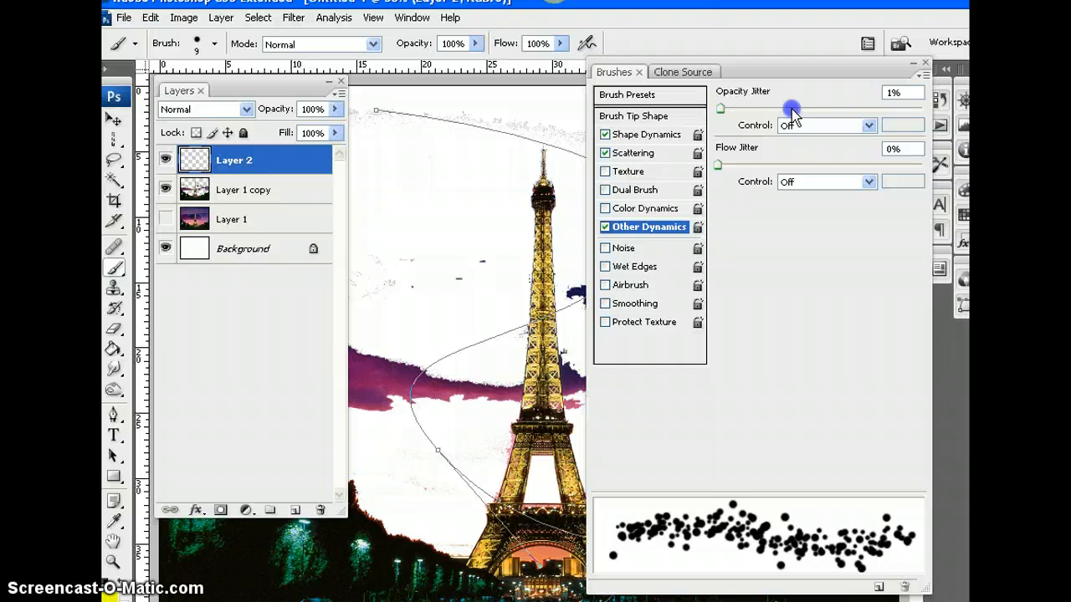
pyautogui.moveTo(718, 108); pyautogui.dragTo(870, 110)
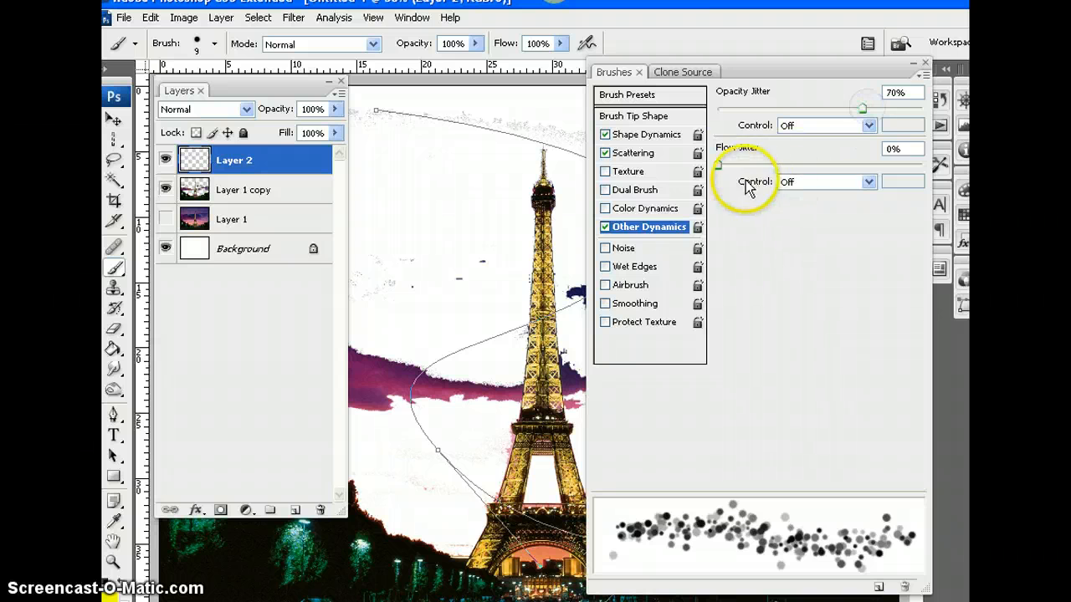
pyautogui.moveTo(718, 164); pyautogui.dragTo(867, 172)
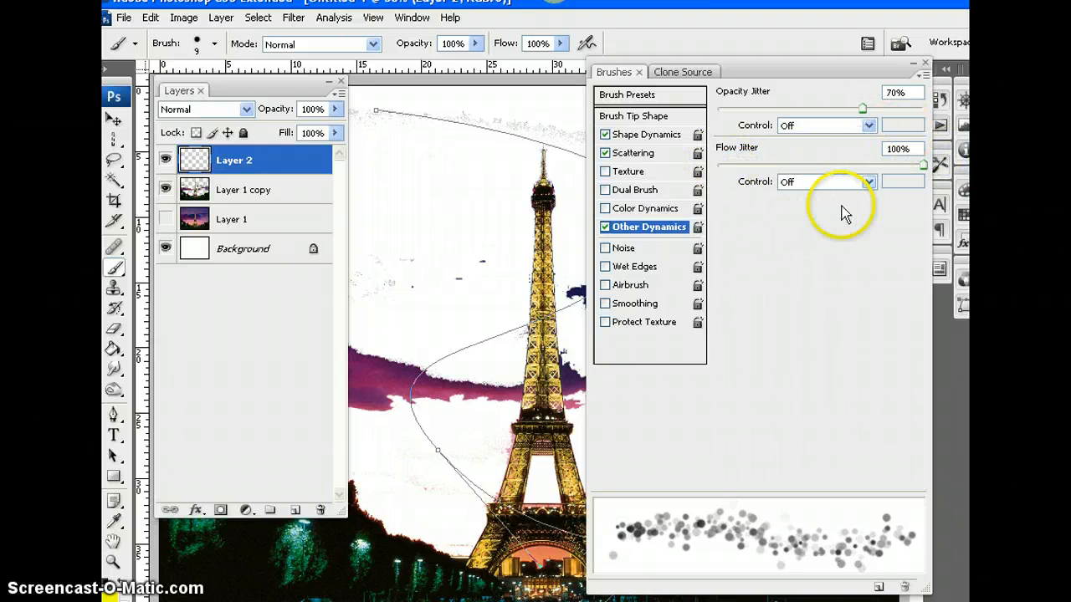
# Collapse the brush settings, paint a scattered yellow test stroke beside the tower with the Brush tool, and undo it
pyautogui.doubleClick(770, 63)
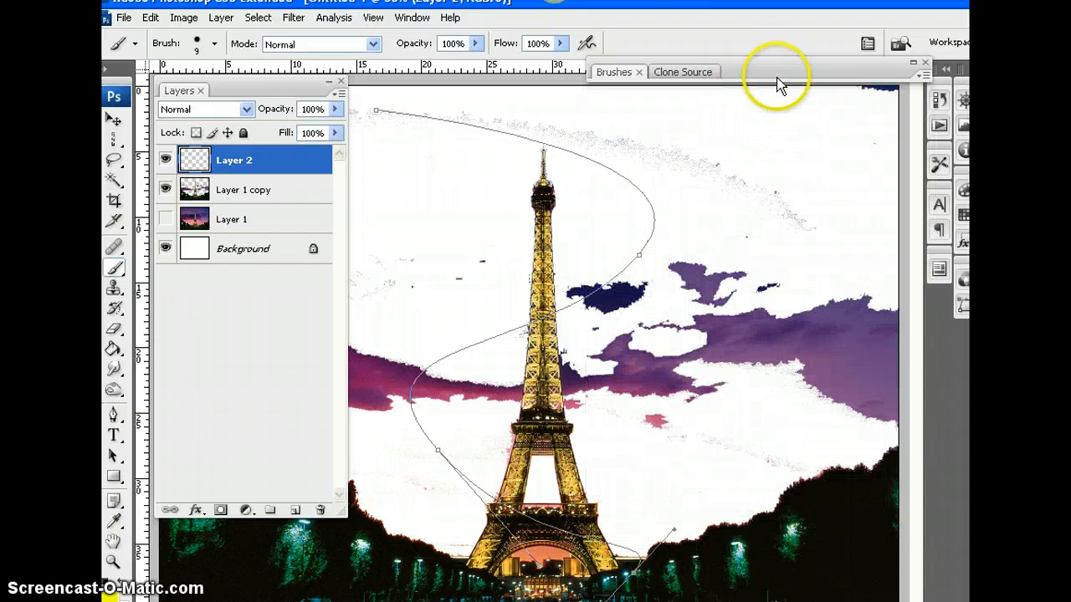
pyautogui.doubleClick(763, 69)
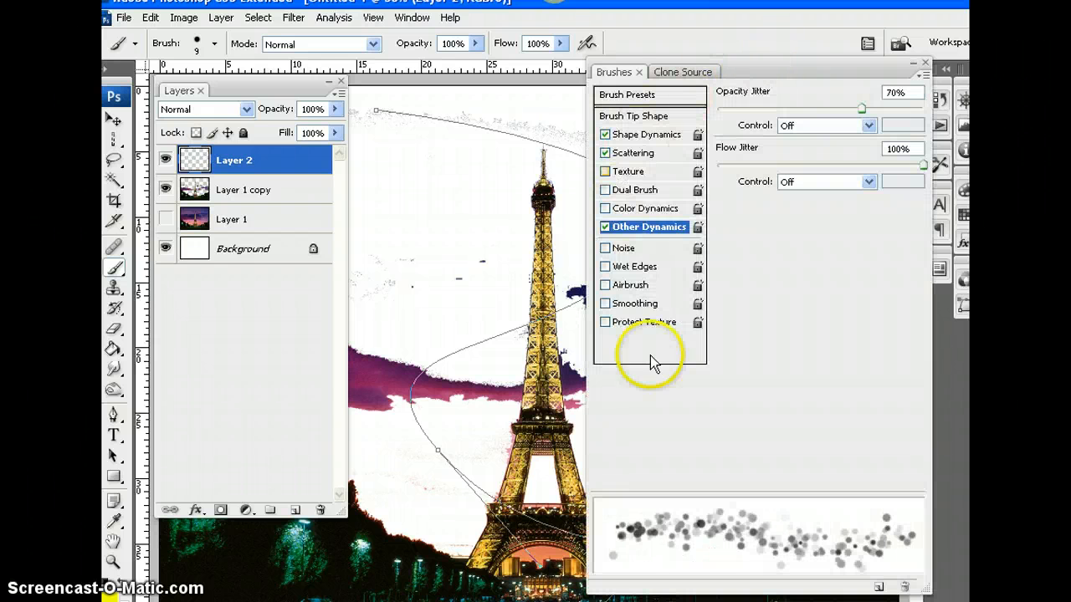
pyautogui.click(796, 72)
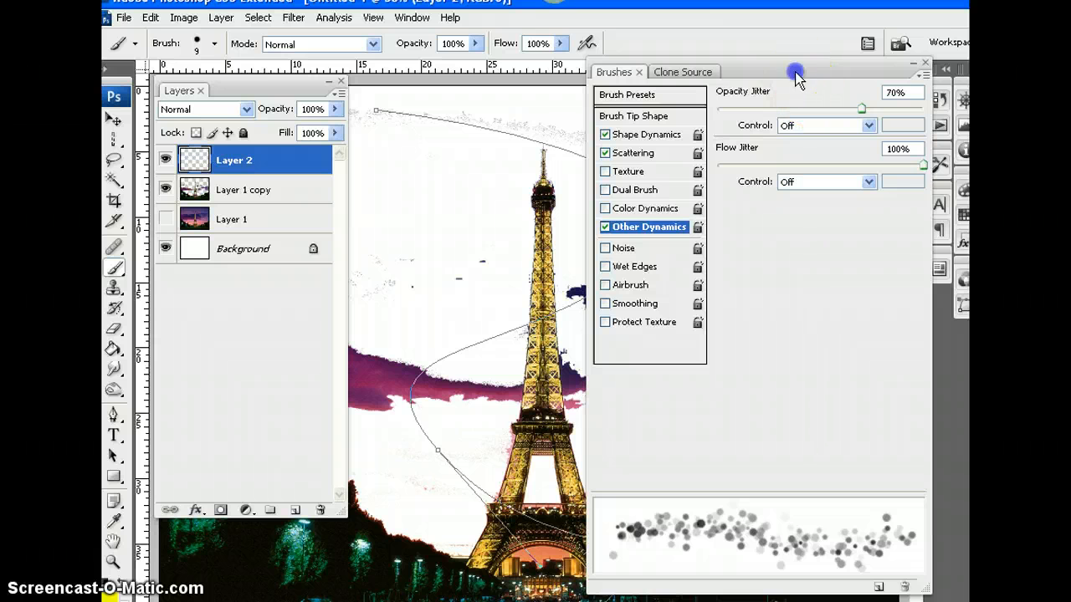
pyautogui.click(116, 265)
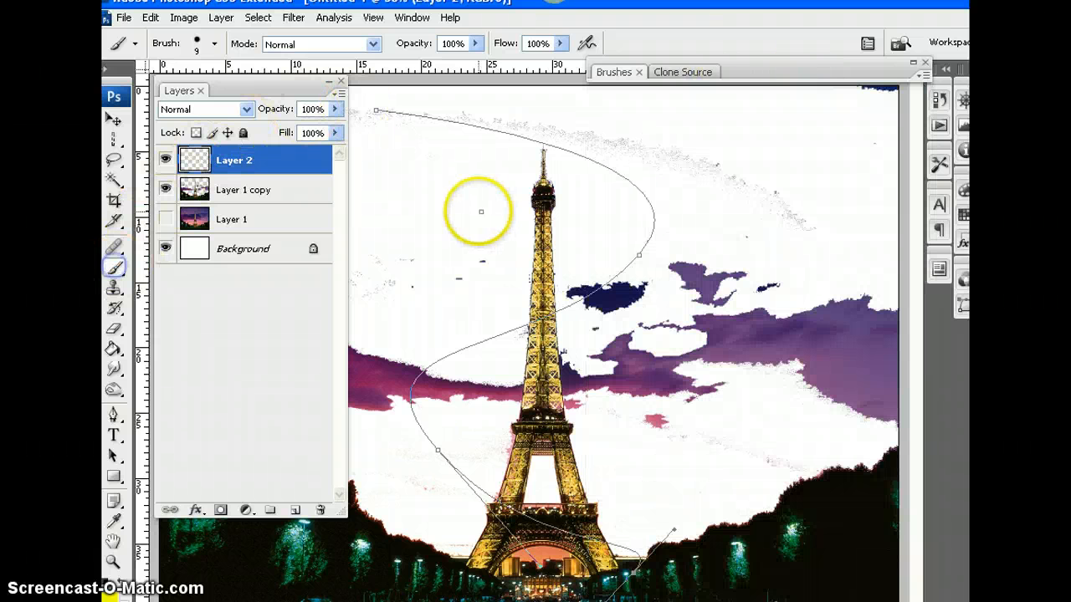
pyautogui.moveTo(400, 185); pyautogui.dragTo(461, 284)
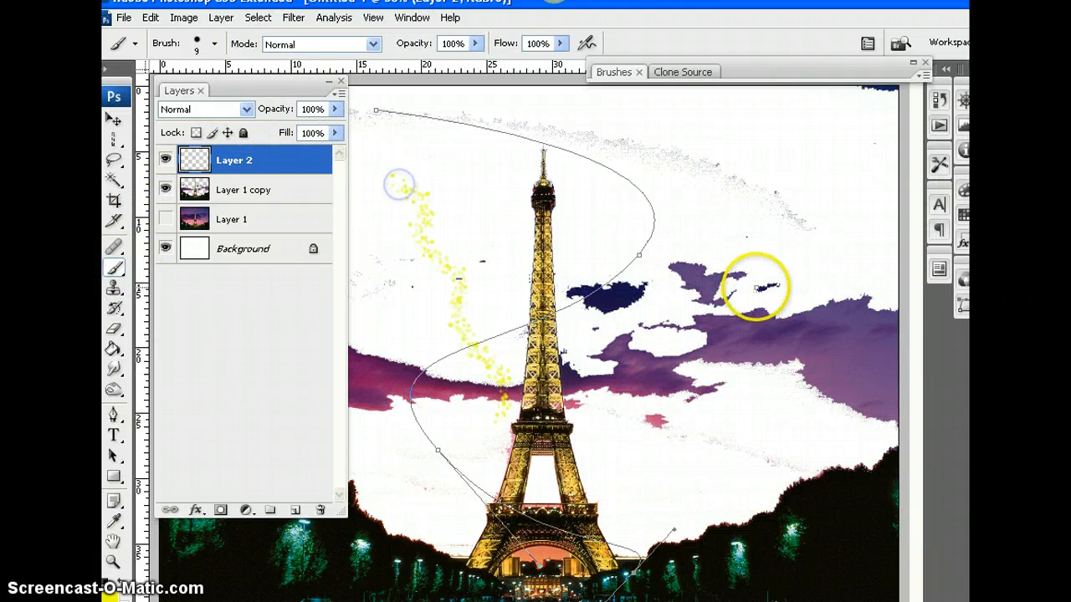
pyautogui.hotkey('ctrl', 'z')
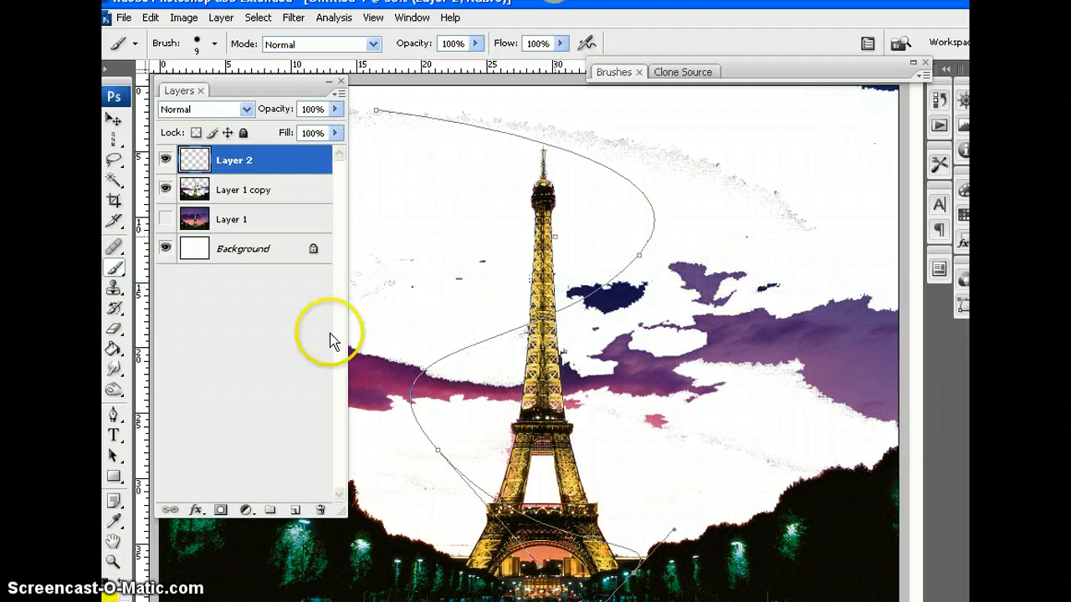
# Stroke the winding path with the scattered brush, leaving Simulate Pressure off, and undo the stroke
pyautogui.click(113, 414)
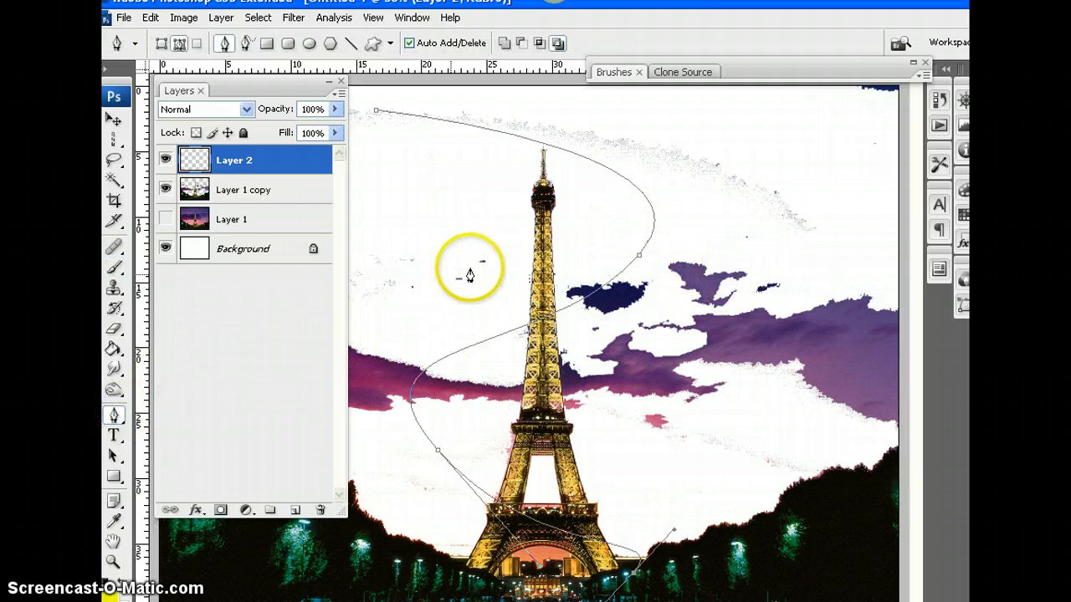
pyautogui.rightClick(508, 135)
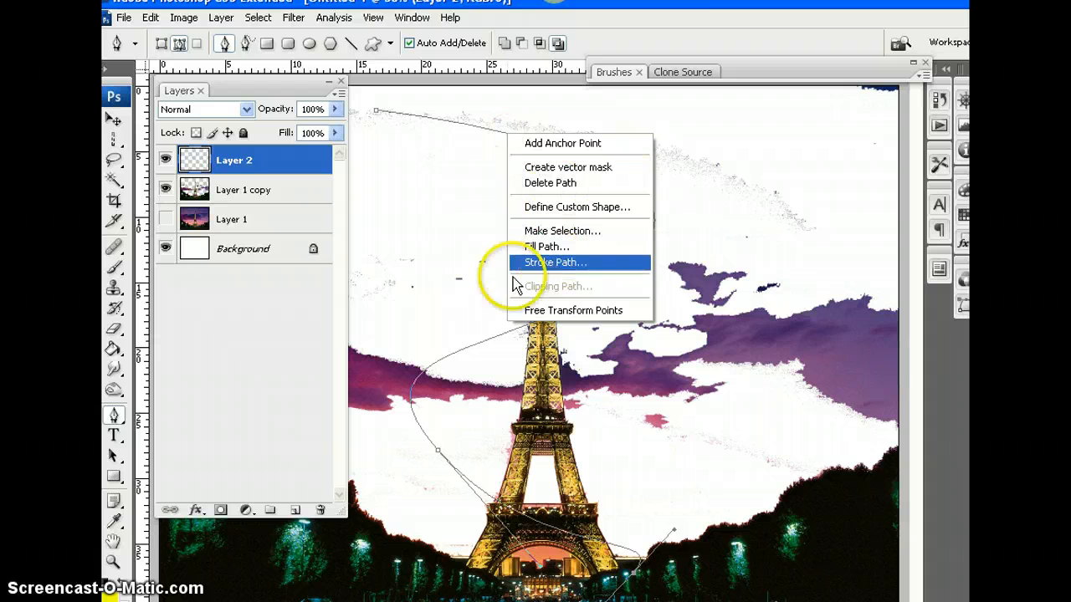
pyautogui.click(560, 269)
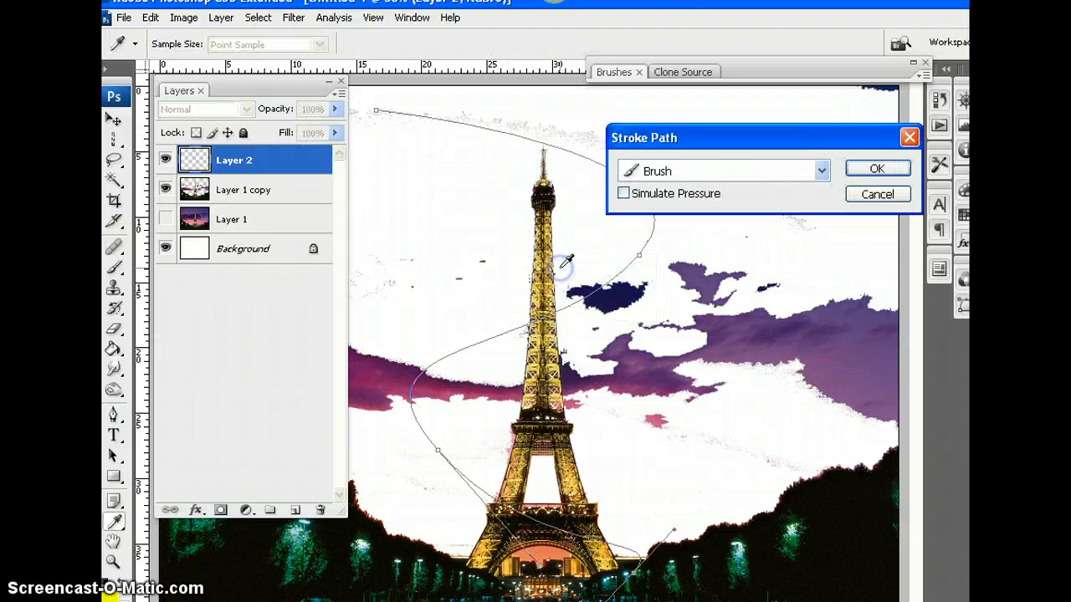
pyautogui.click(877, 168)
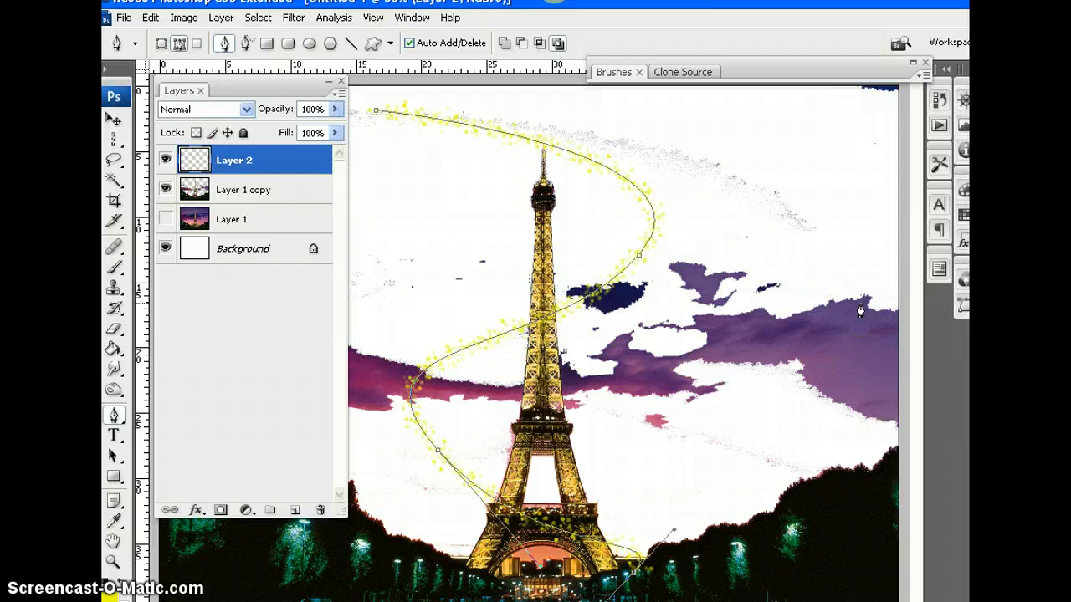
pyautogui.hotkey('ctrl', 'z')
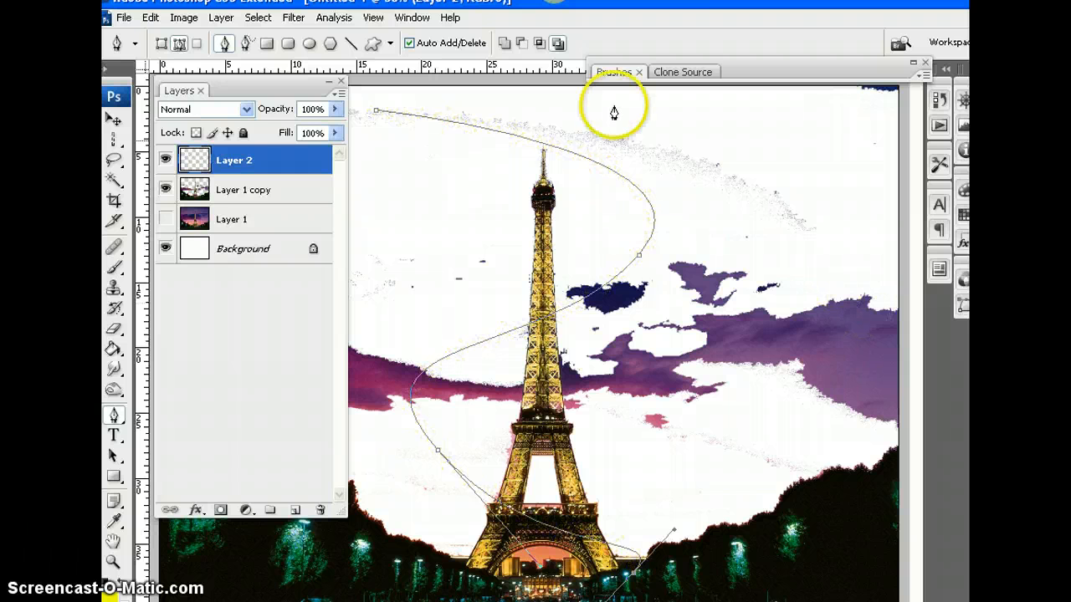
# Stroke the winding path with the scattered brush and Simulate Pressure on, and hide the path outline
pyautogui.rightClick(568, 155)
pyautogui.click(630, 282)
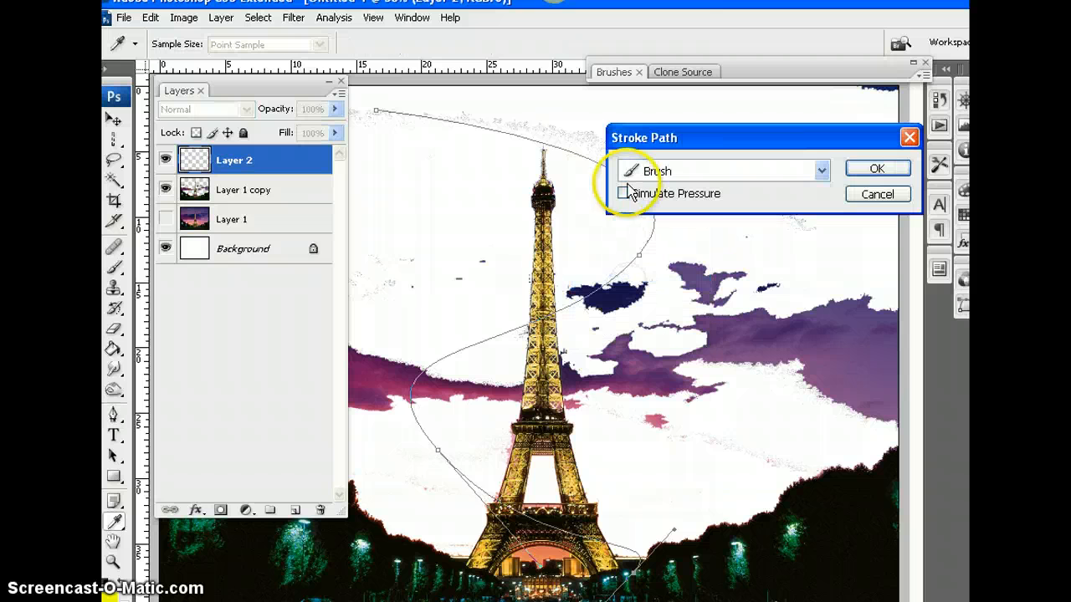
pyautogui.click(625, 194)
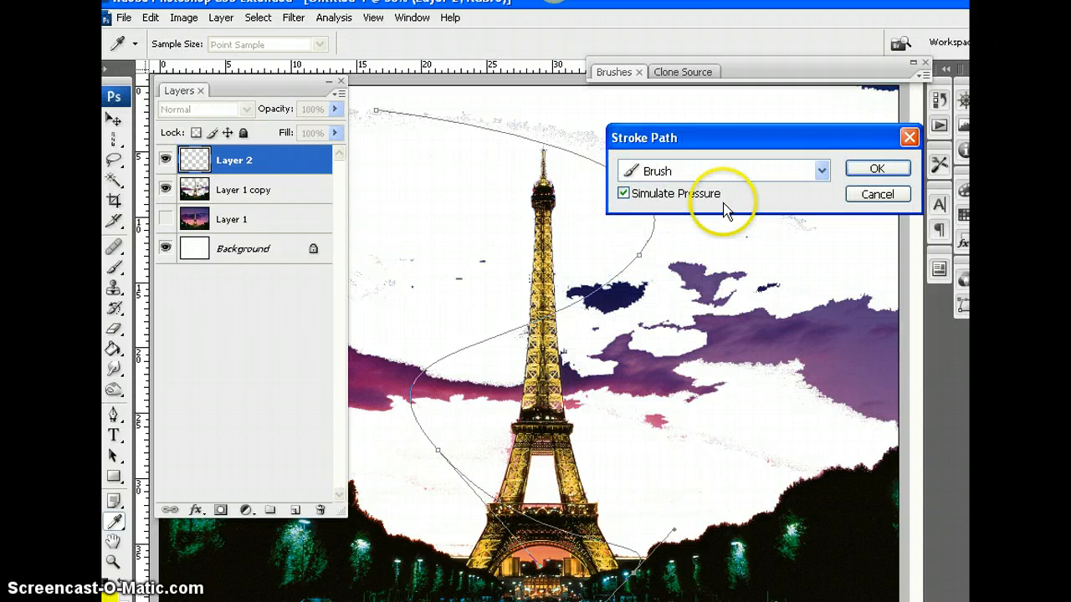
pyautogui.click(877, 170)
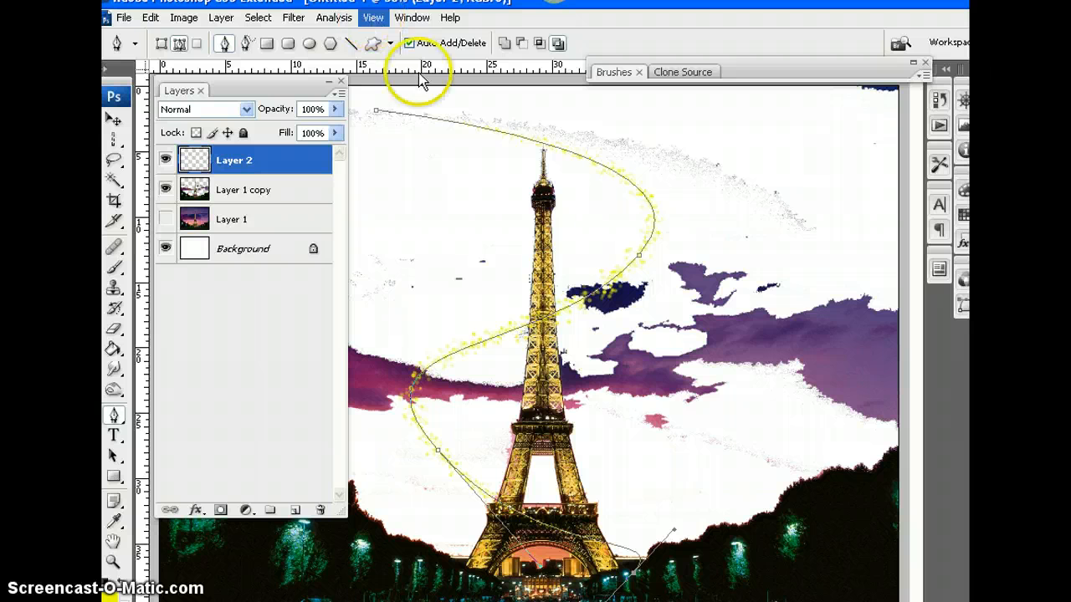
pyautogui.hotkey('ctrl', "'")
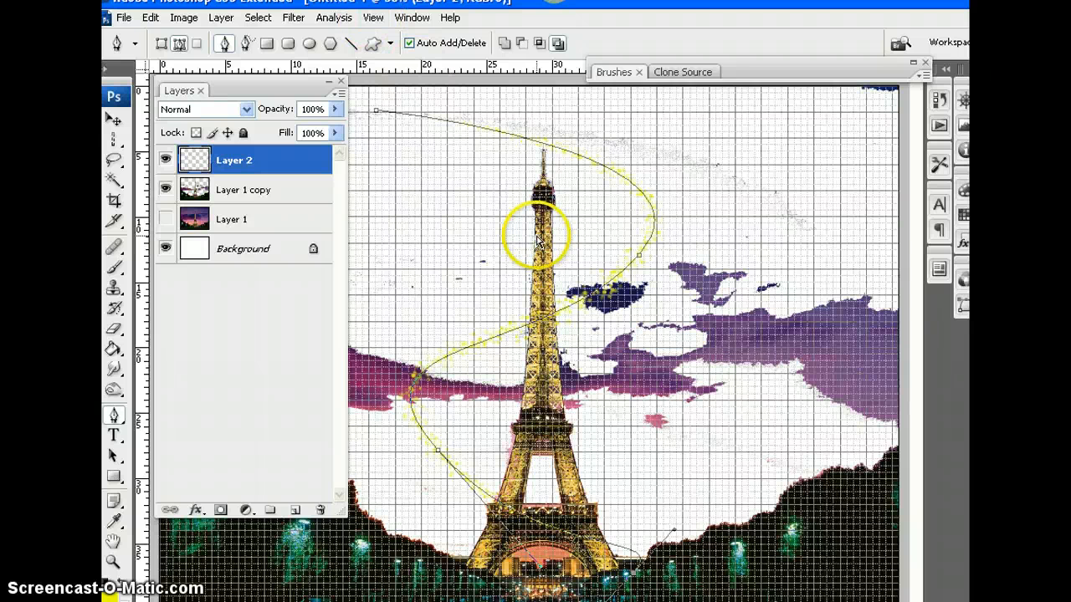
pyautogui.hotkey('ctrl', 'h')
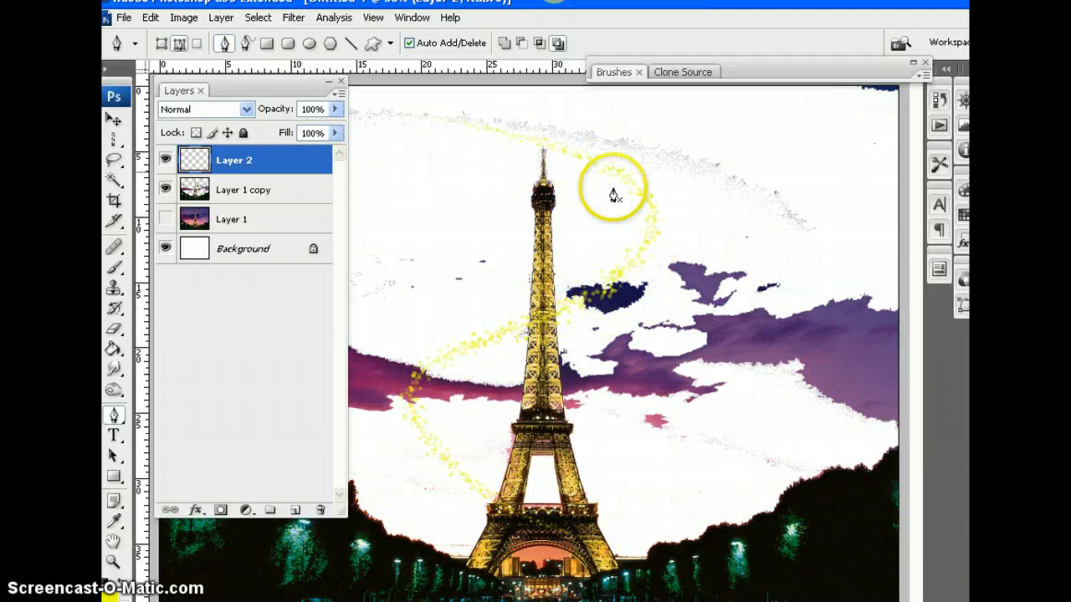
# Add a Color Overlay to Layer 2 using a purple sampled from the cloud beside the tower
pyautogui.click(198, 509)
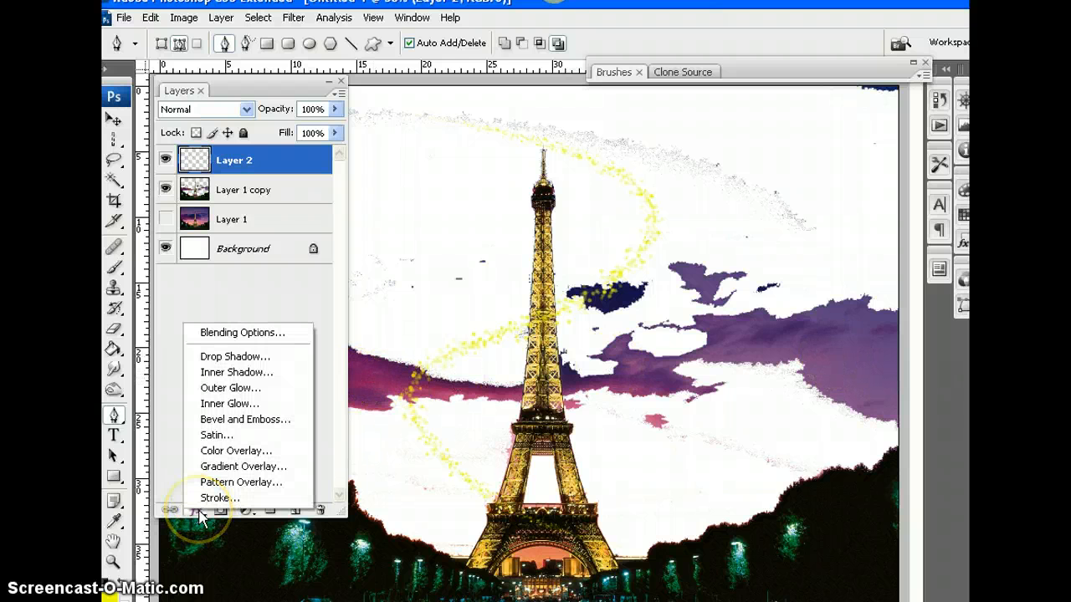
pyautogui.click(230, 451)
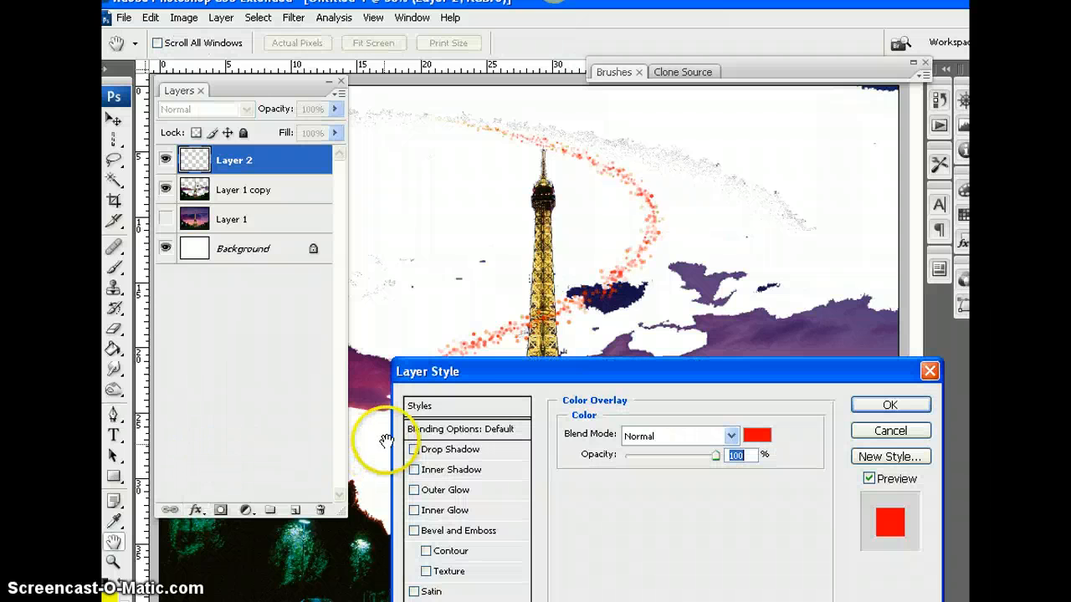
pyautogui.moveTo(491, 376); pyautogui.dragTo(738, 134)
pyautogui.click(944, 195)
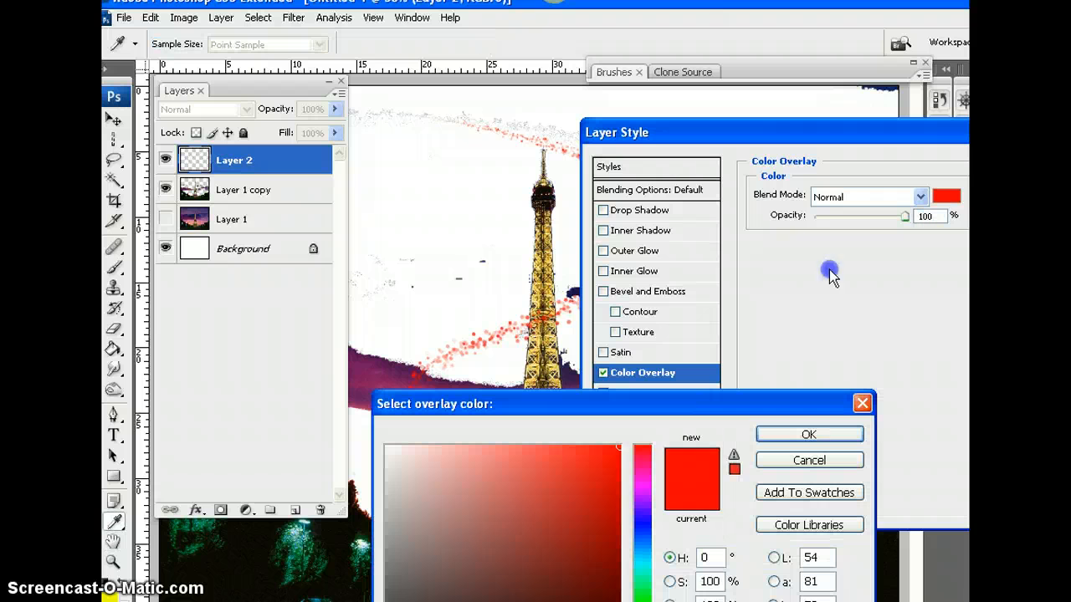
pyautogui.click(370, 368)
pyautogui.click(768, 434)
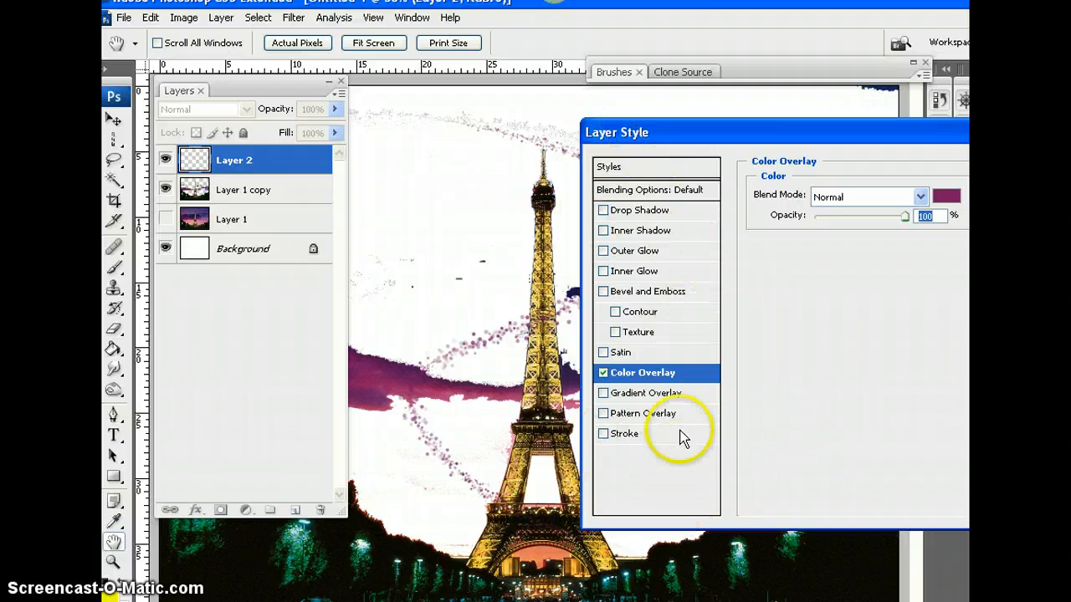
# Add a bright red Outer Glow with 12% spread, 54 px size and 100% opacity, and apply the layer style
pyautogui.click(626, 253)
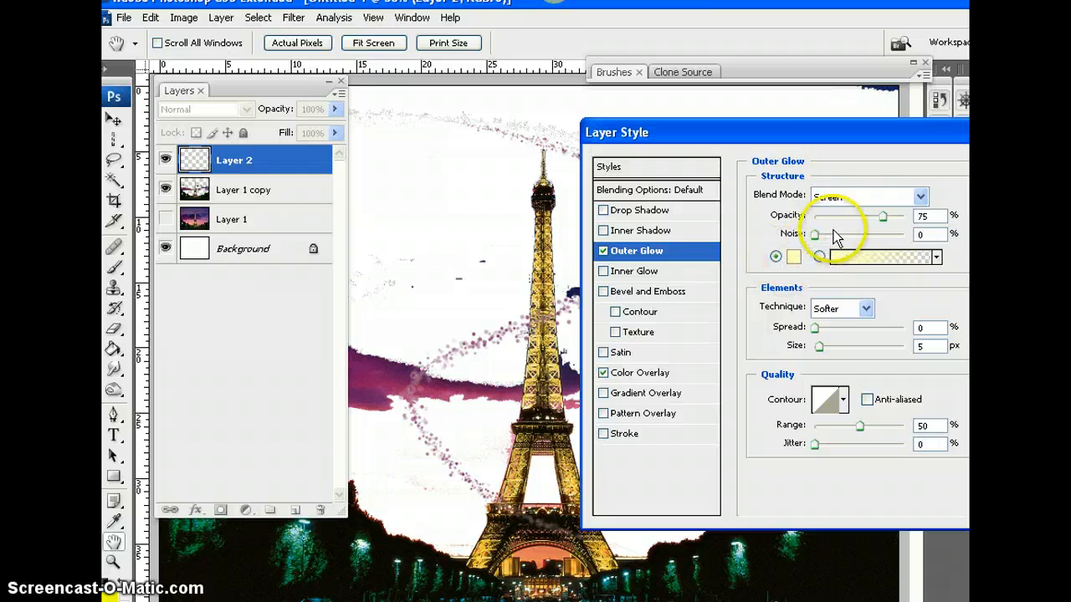
pyautogui.moveTo(815, 332)
pyautogui.mouseDown()
pyautogui.moveTo(848, 346)
pyautogui.moveTo(839, 346)
pyautogui.mouseUp()
pyautogui.click(793, 257)
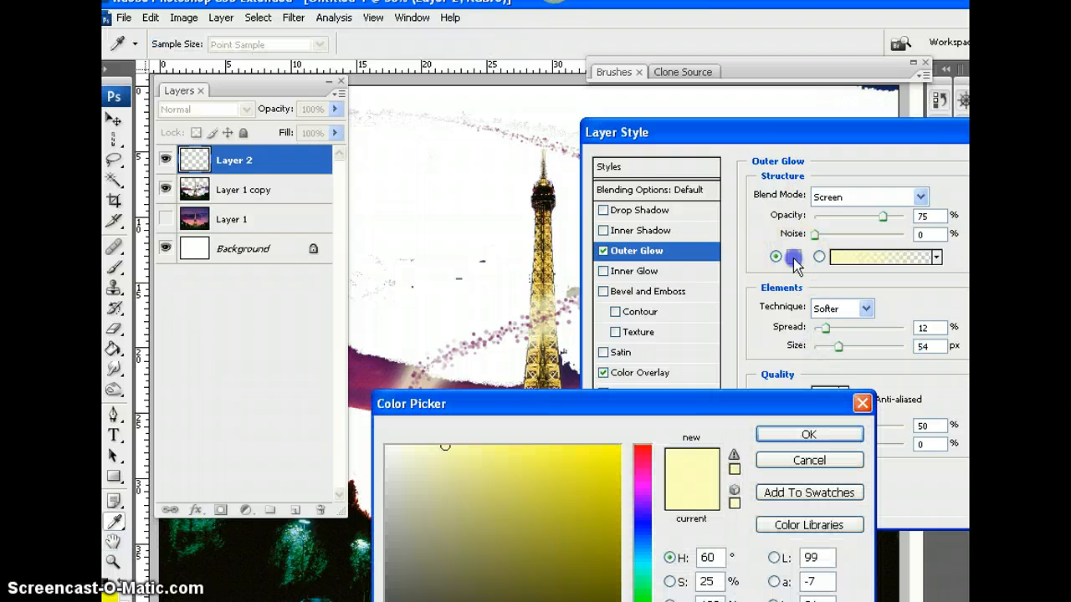
pyautogui.click(645, 456)
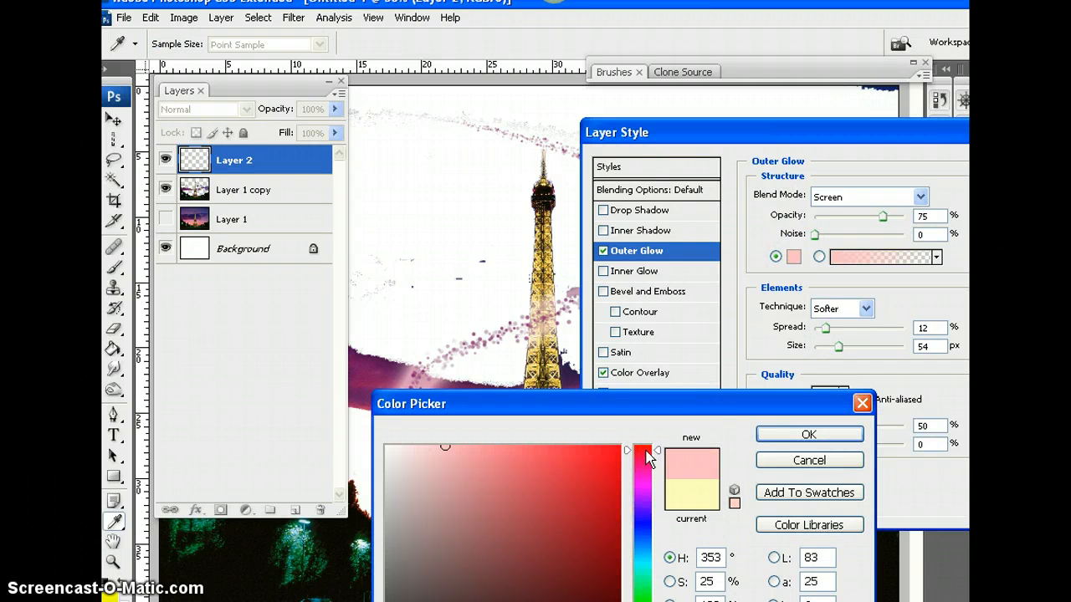
pyautogui.click(615, 448)
pyautogui.click(802, 433)
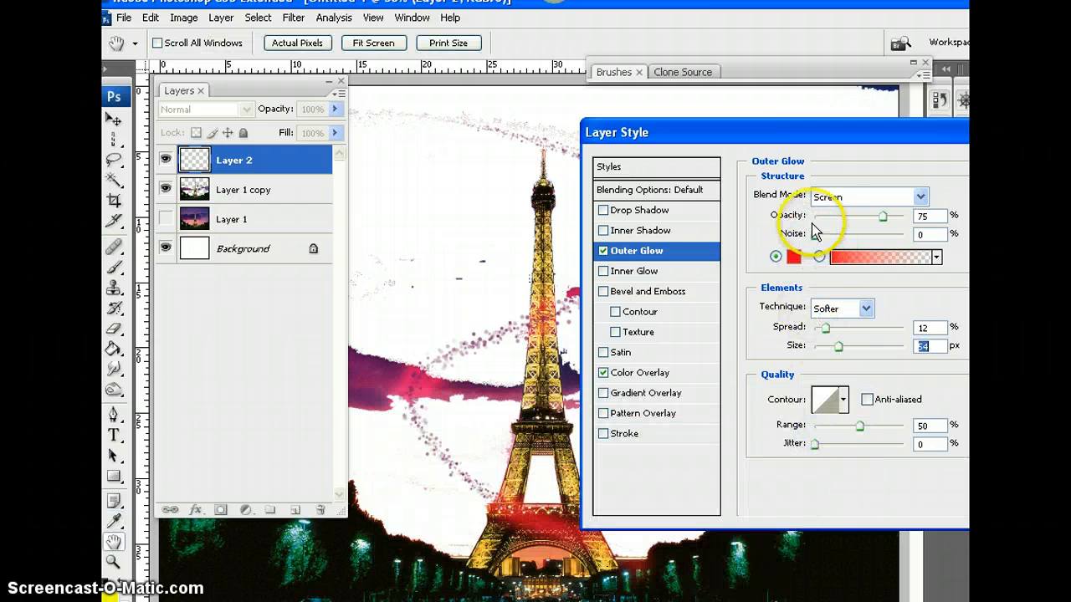
pyautogui.click(883, 217)
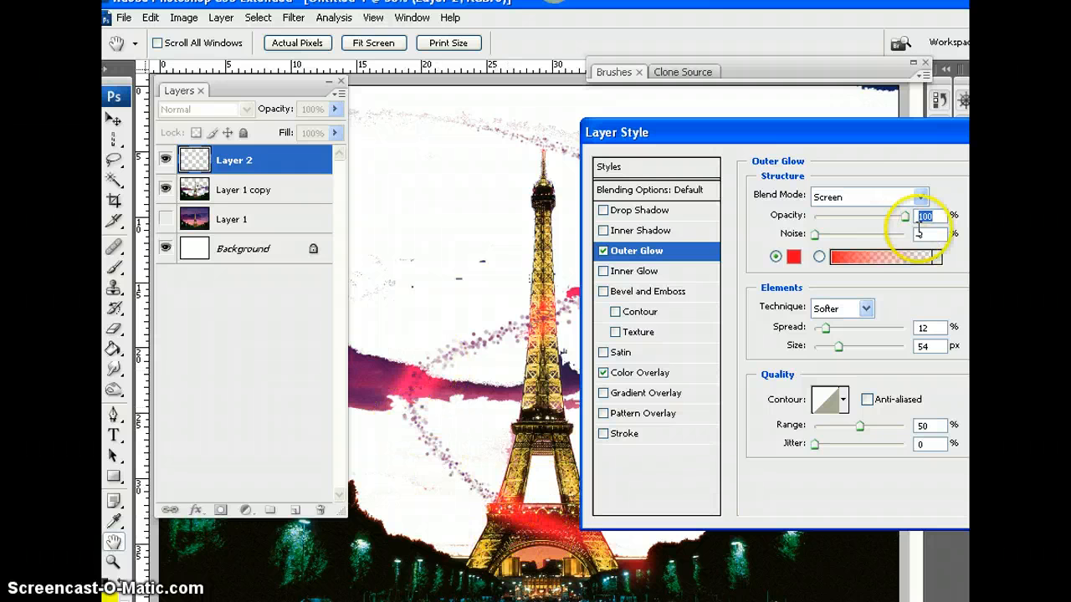
pyautogui.moveTo(874, 136); pyautogui.dragTo(714, 141)
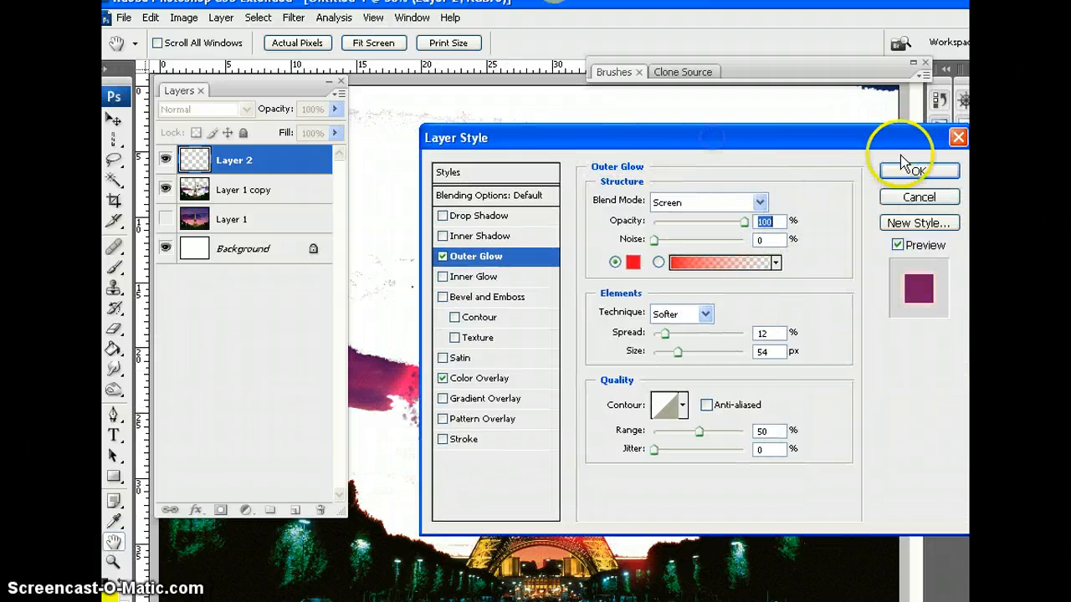
pyautogui.click(911, 169)
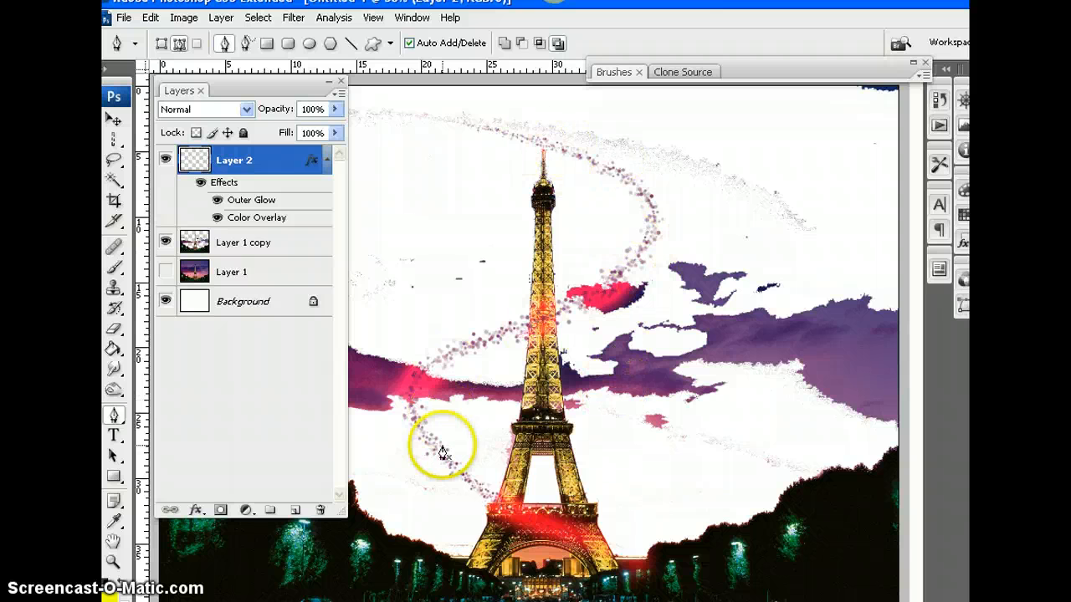
# Switch to the Brush tool with Layer 2 active
pyautogui.click(114, 266)
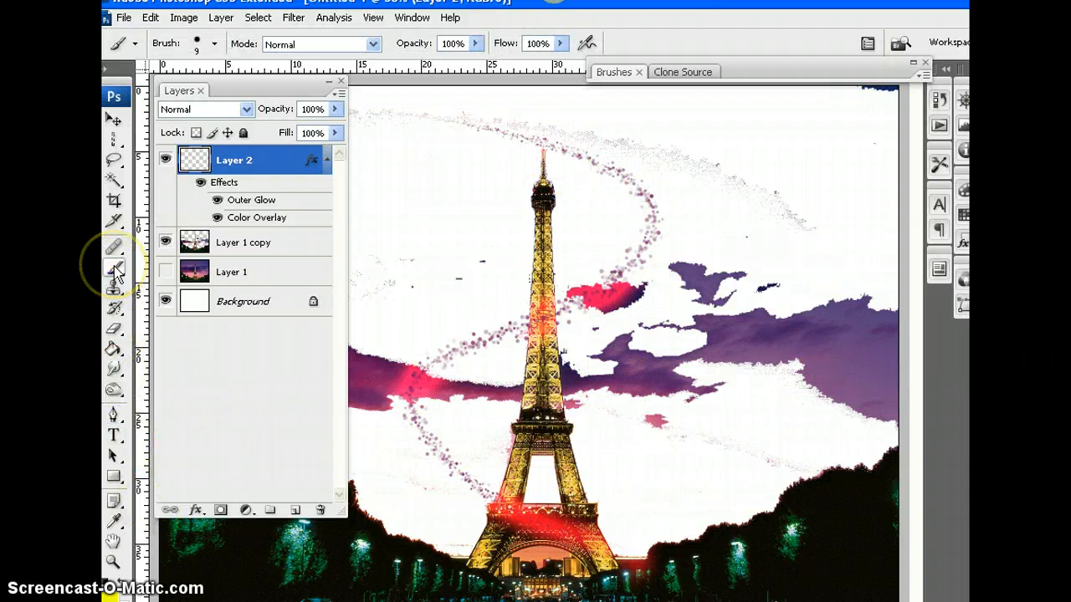